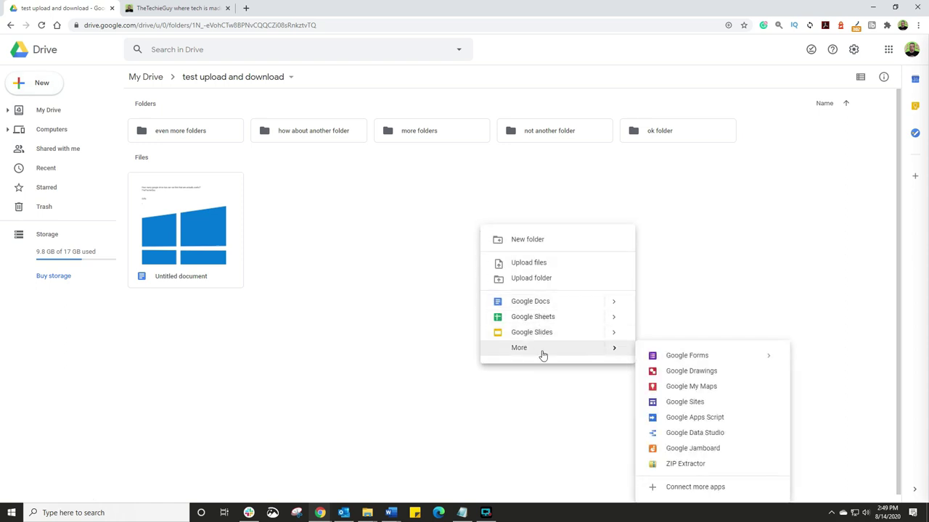
left_click(269, 220)
left_click(45, 81)
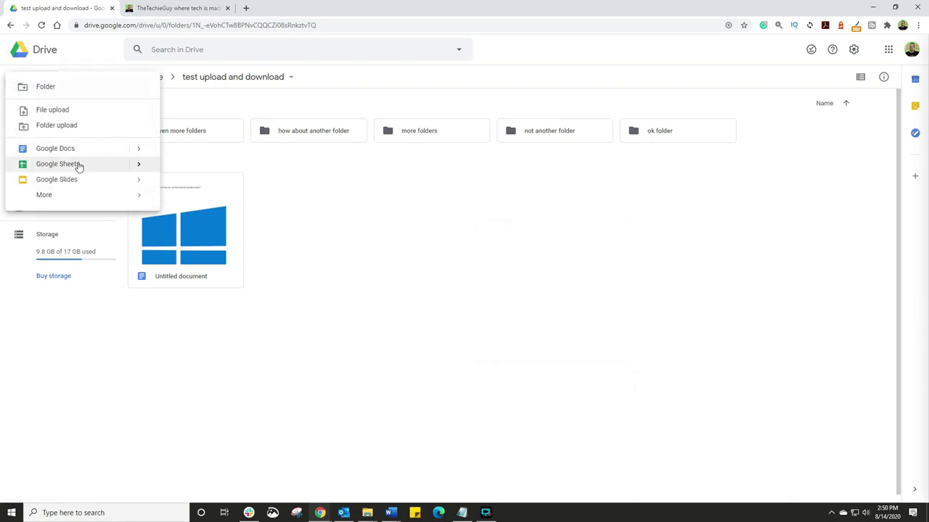
left_click(379, 232)
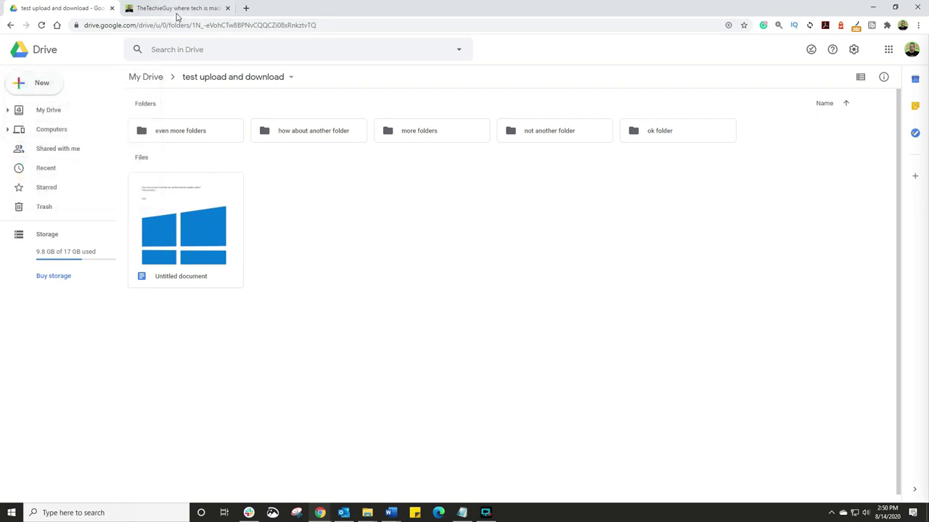
Step: In the TheTechieGuy browser tab, create a blank Google Docs document using the address doc.new
left_click(174, 9)
scroll(269, 189, "down", 4)
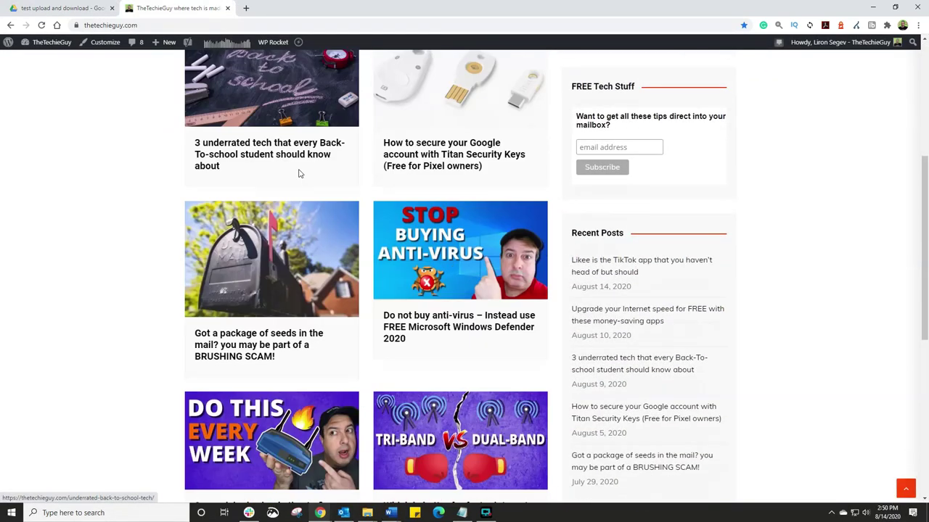
scroll(283, 61, "up", 3)
left_click(276, 25)
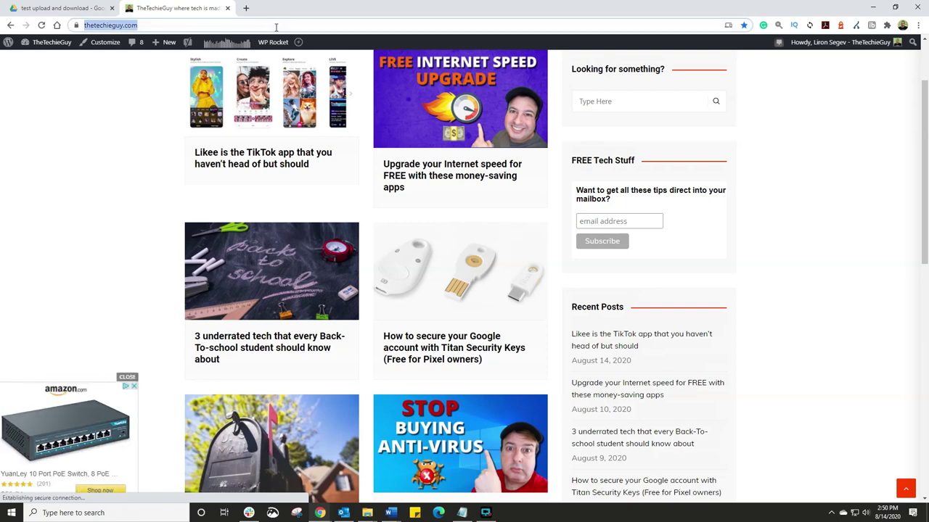
type("doc.new")
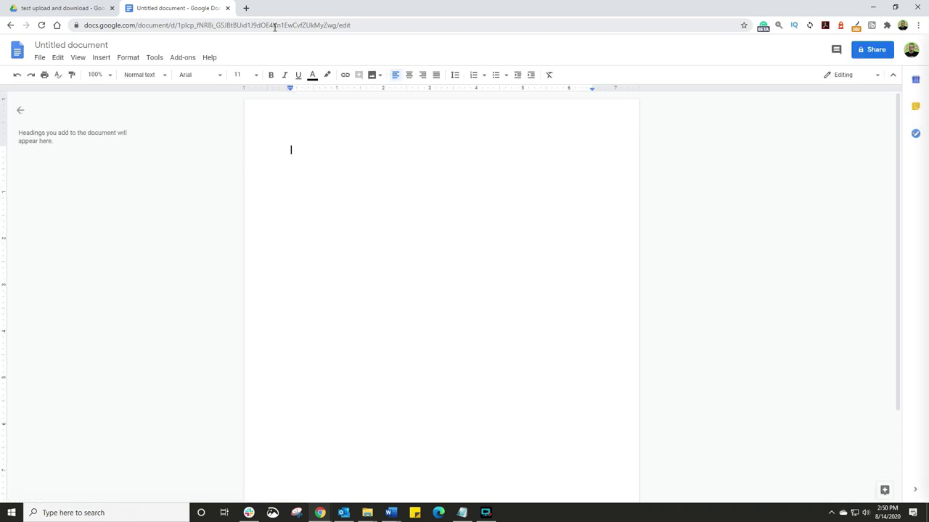
Step: Create a blank Google Sheets spreadsheet in the same tab using the address sheet.new
left_click(275, 29)
type("sheet.new")
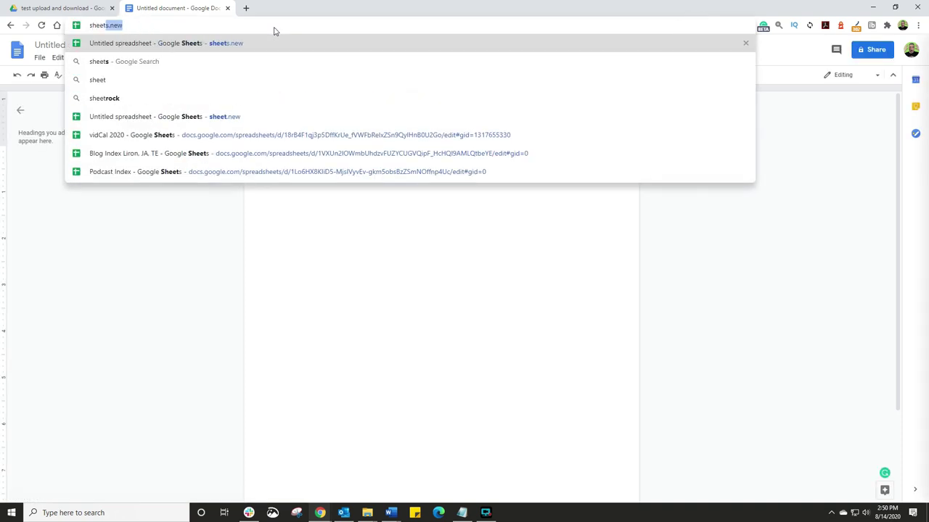
key("Return")
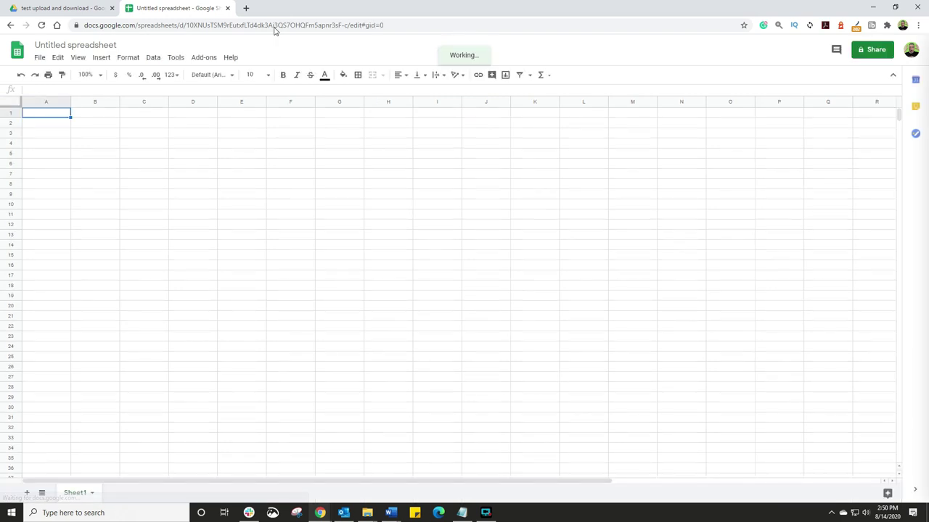
Step: Create a blank Google Slides presentation in the same tab using the address slide.new
left_click(275, 29)
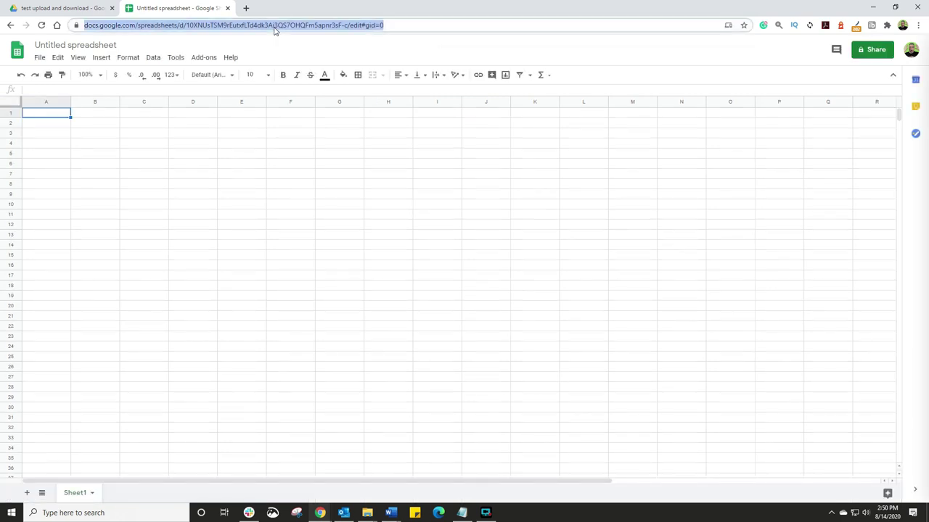
type("slide.new")
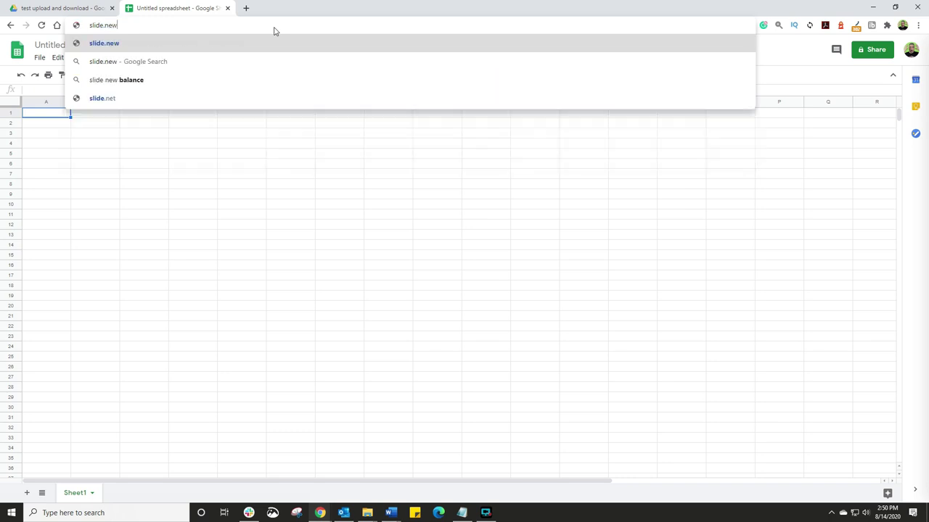
key("Return")
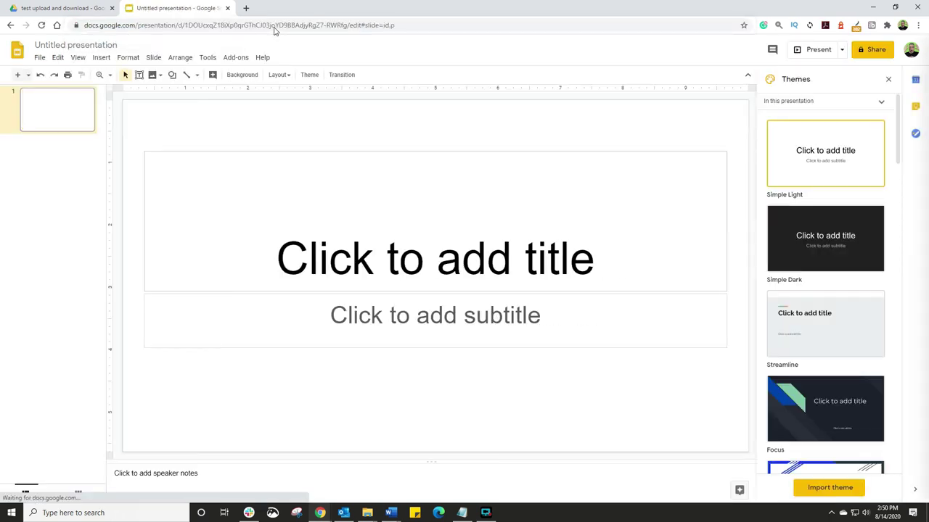
Step: Create a blank Google Forms form in the same tab using the address form.new
left_click(274, 25)
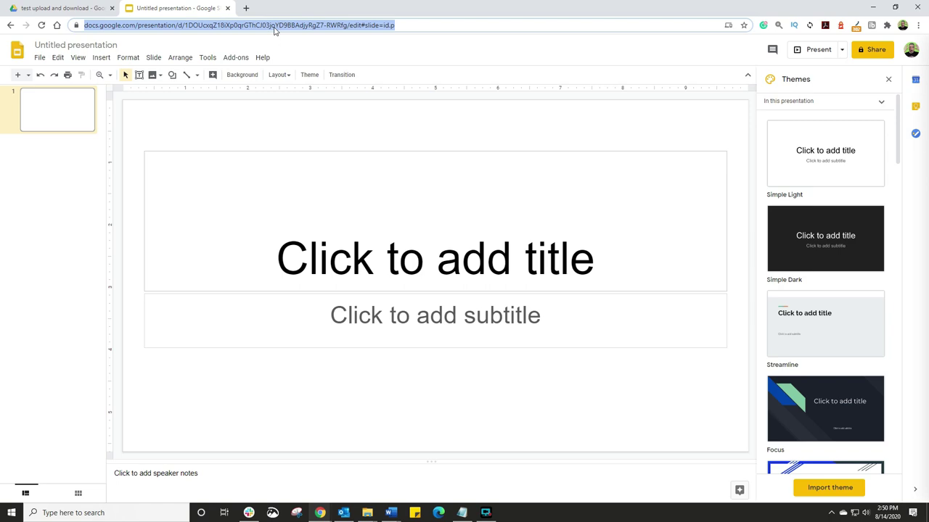
type("form.new")
key("Return")
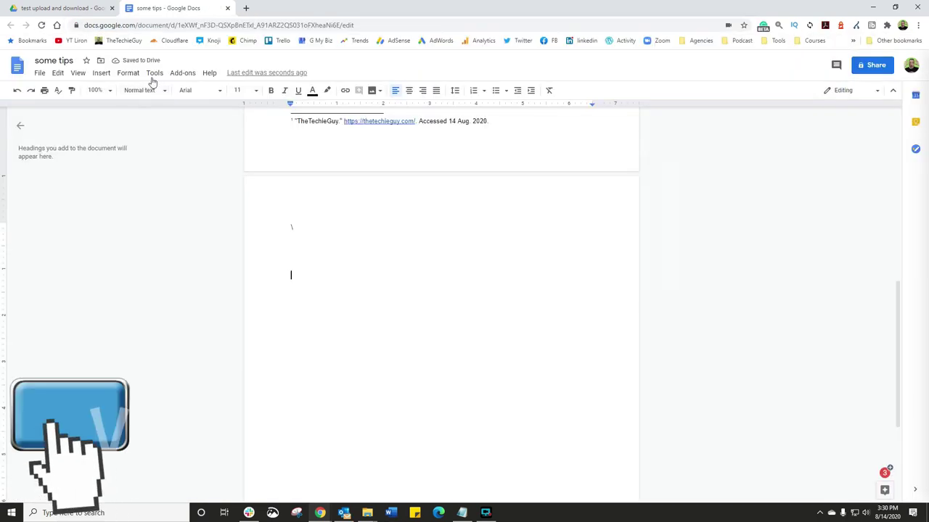
Step: Start voice typing in the "some tips" document and dictate several test paragraphs on its last page
left_click(154, 74)
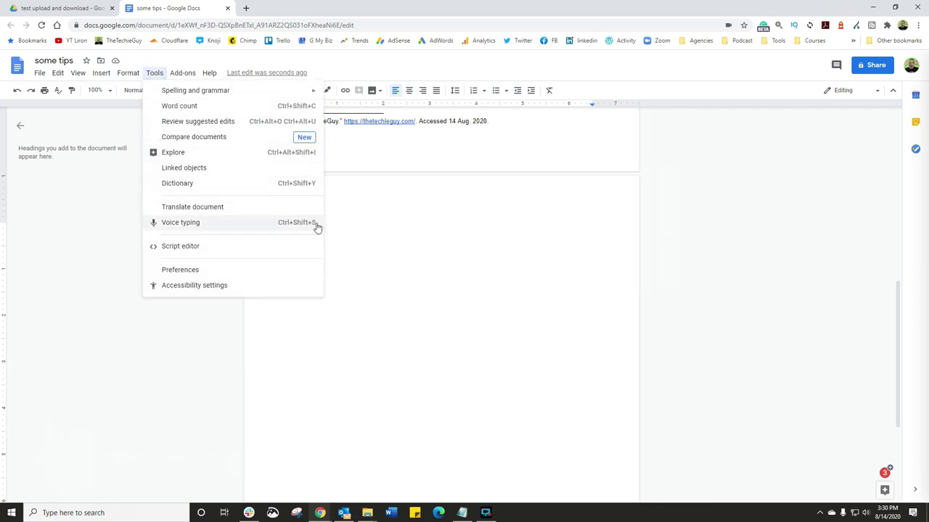
left_click(272, 230)
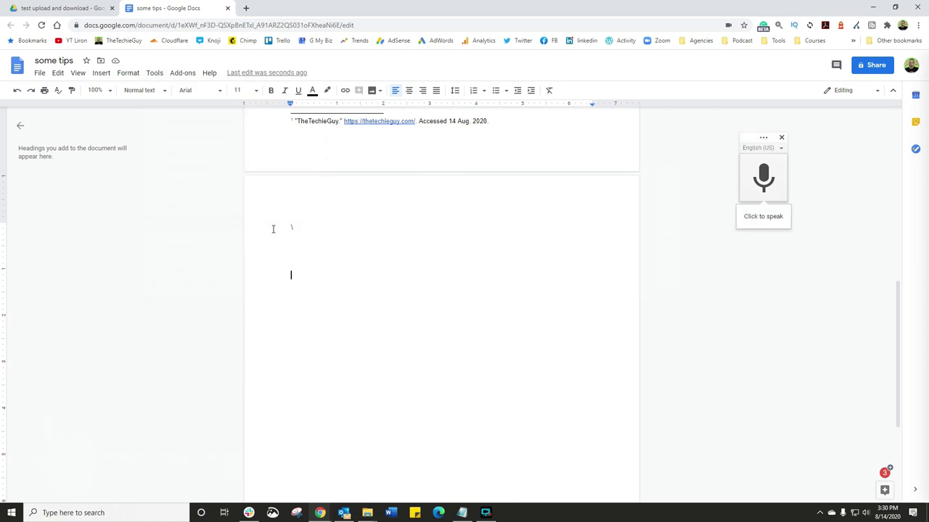
left_click(765, 175)
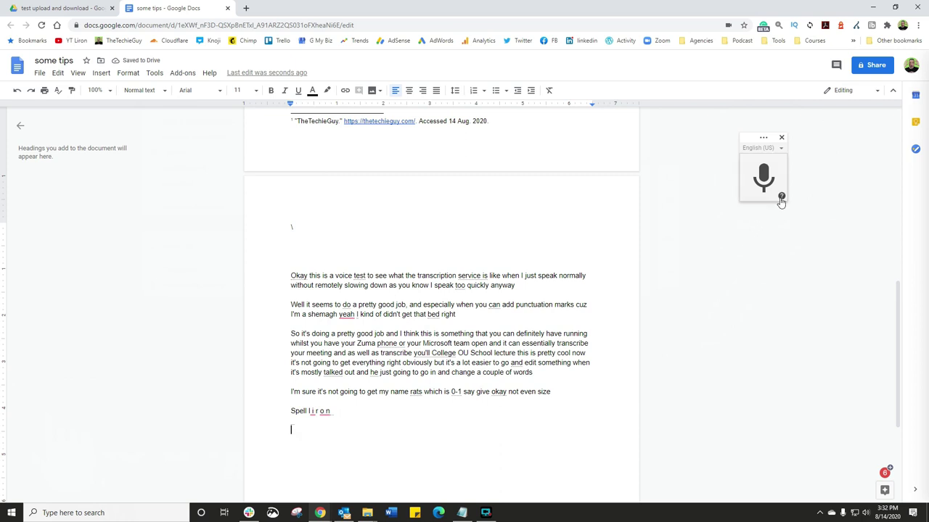
Step: Open the voice typing help and review the spoken phrases for adding punctuation
left_click(781, 197)
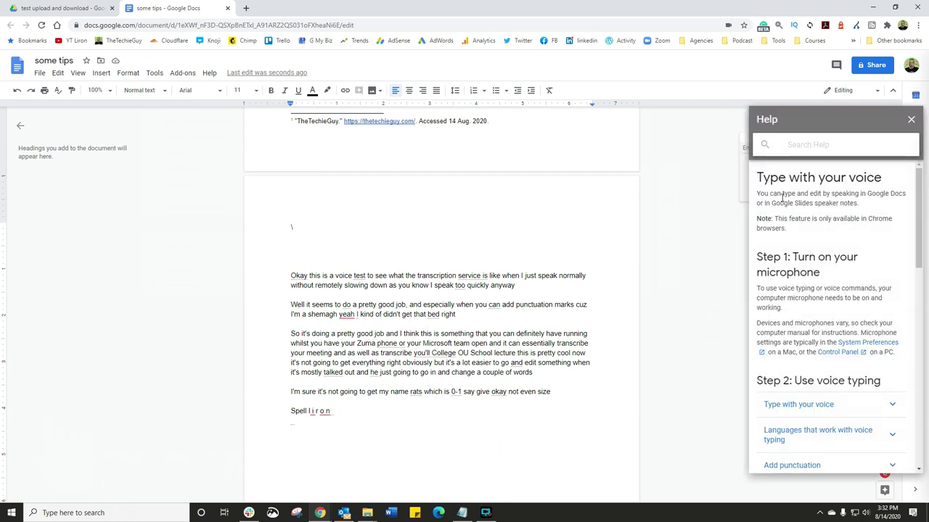
scroll(815, 290, "down", 3)
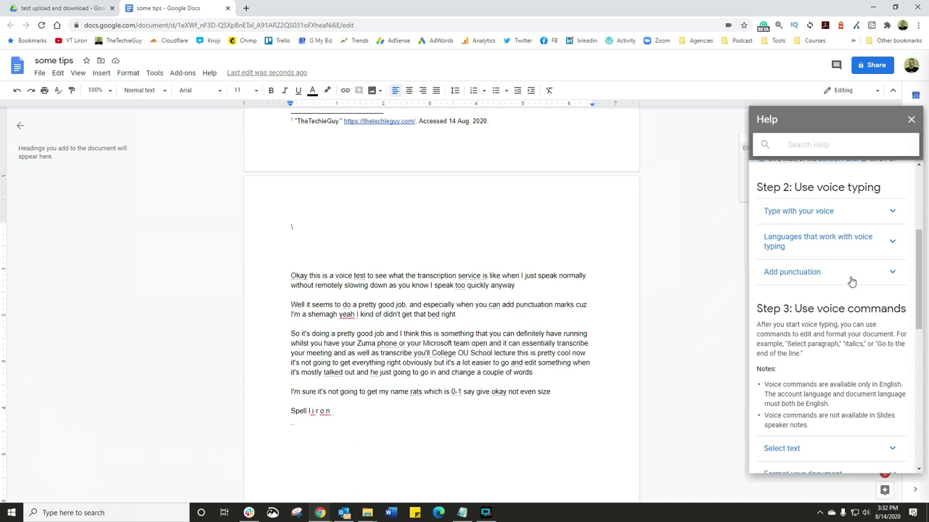
left_click(851, 276)
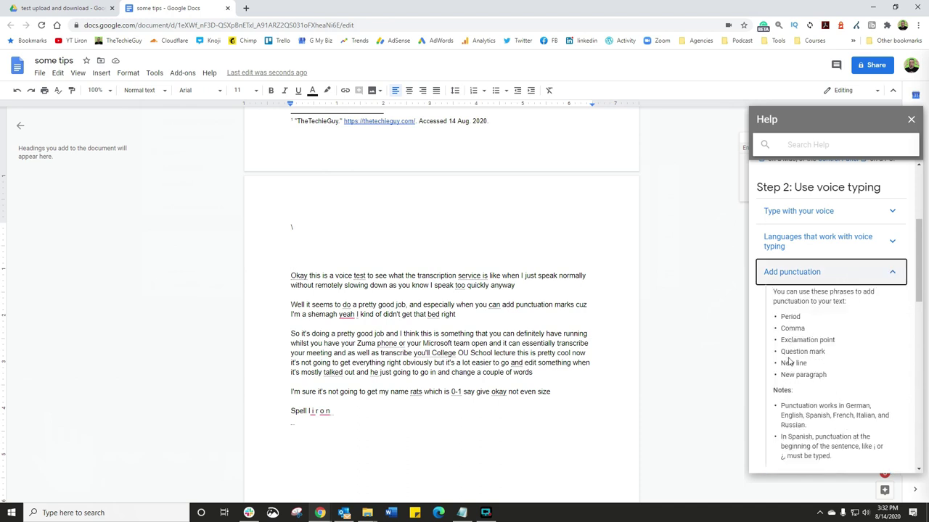
left_click(883, 281)
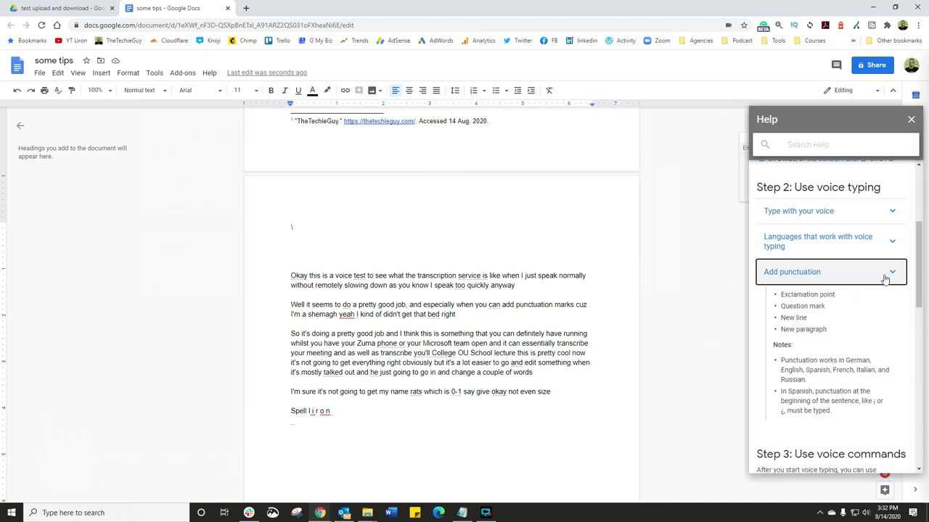
Step: Review the voice commands for selecting text, formatting the document and editing the document in the voice typing help
scroll(861, 324, "down", 5)
scroll(860, 326, "down", 1)
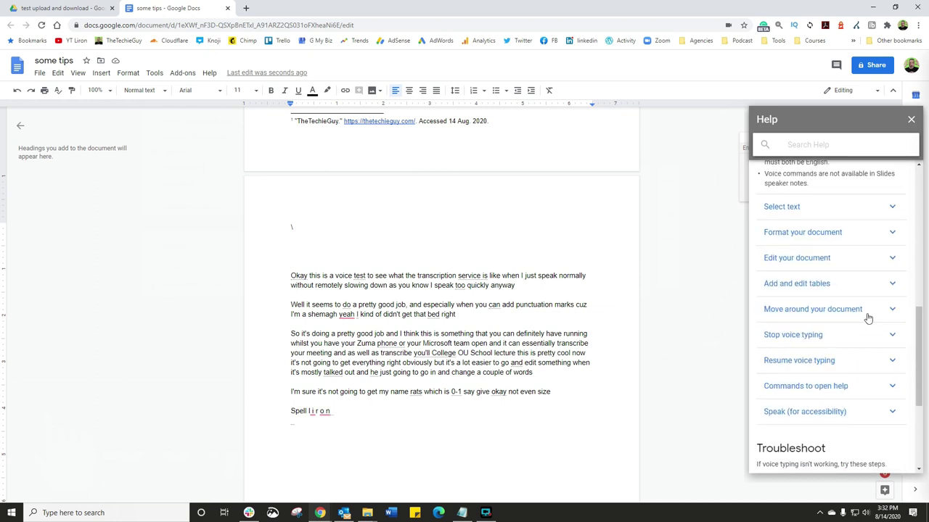
left_click(835, 207)
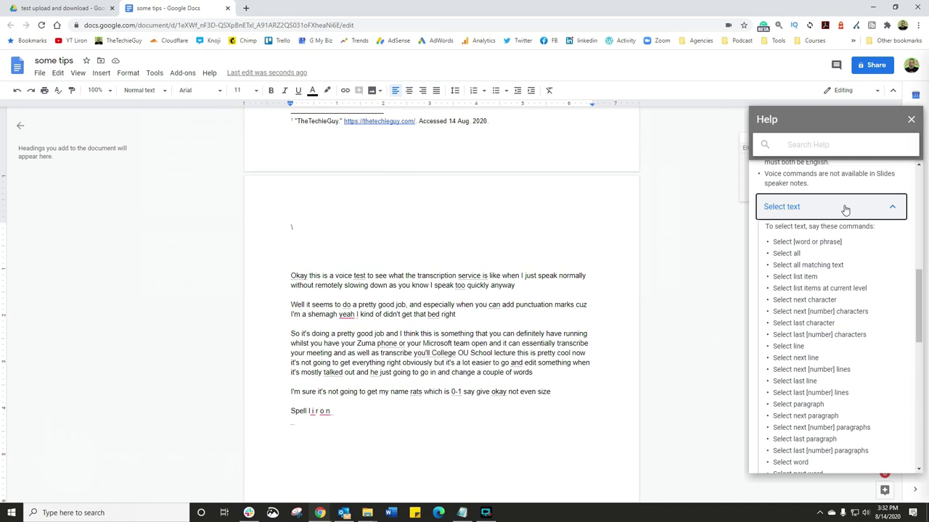
left_click(845, 207)
left_click(853, 233)
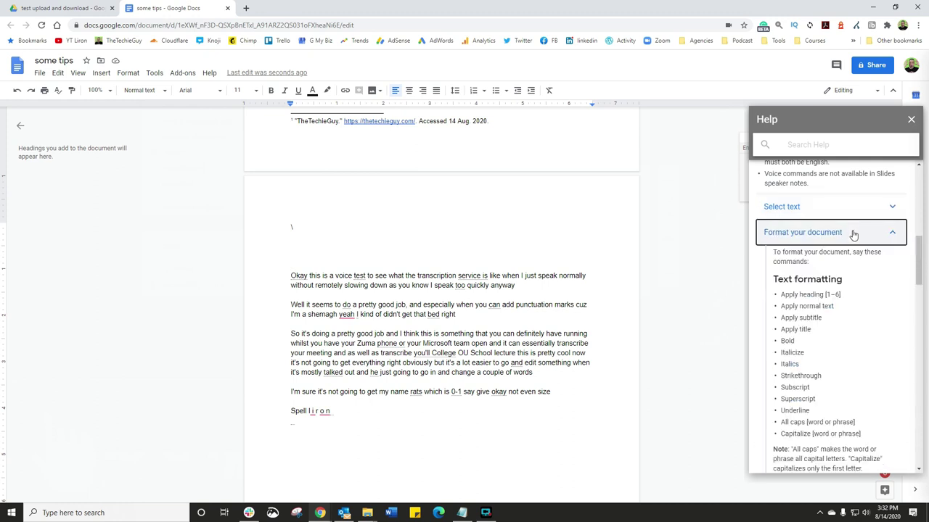
left_click(853, 233)
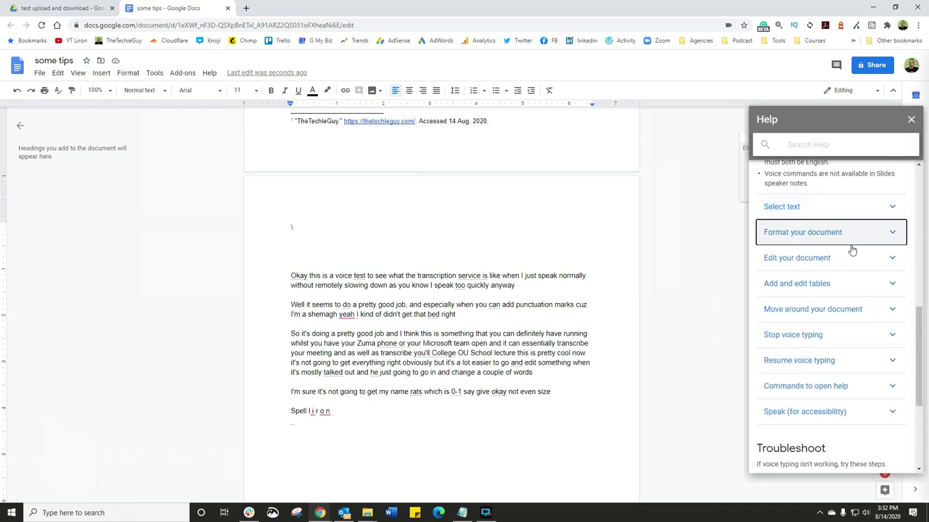
left_click(852, 258)
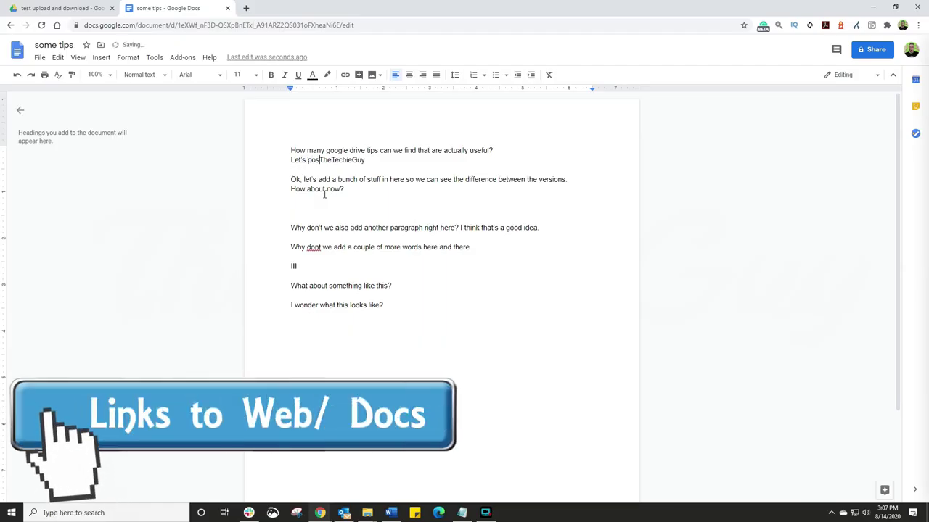
type("t these on")
key("End")
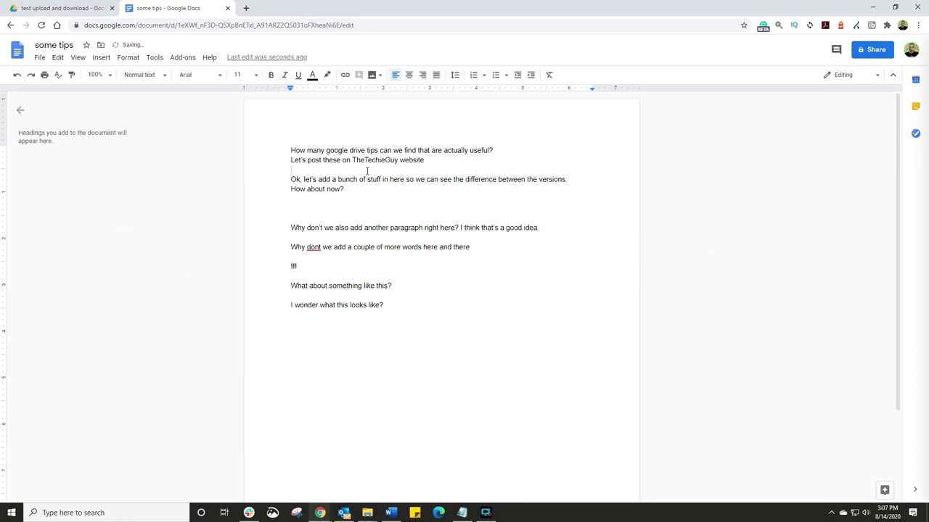
left_click_drag(352, 159, 372, 160)
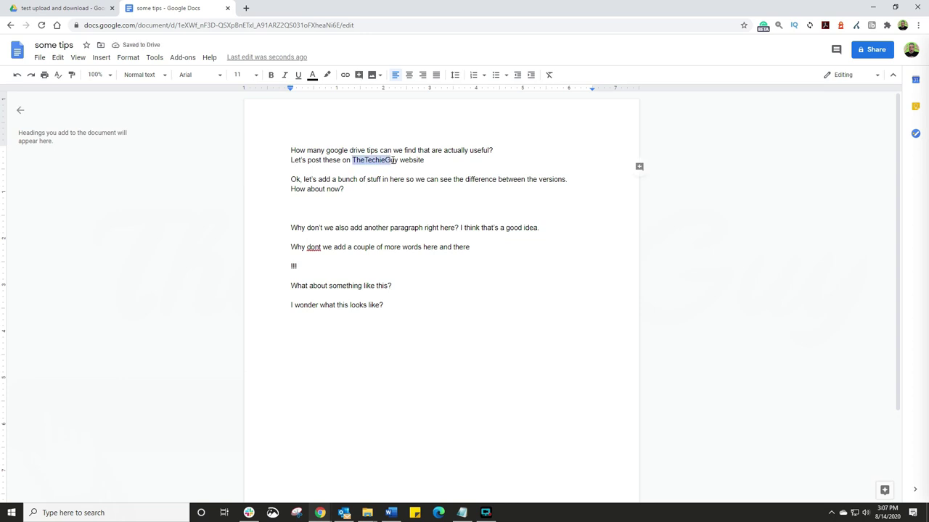
left_click_drag(393, 160, 397, 160)
left_click(345, 75)
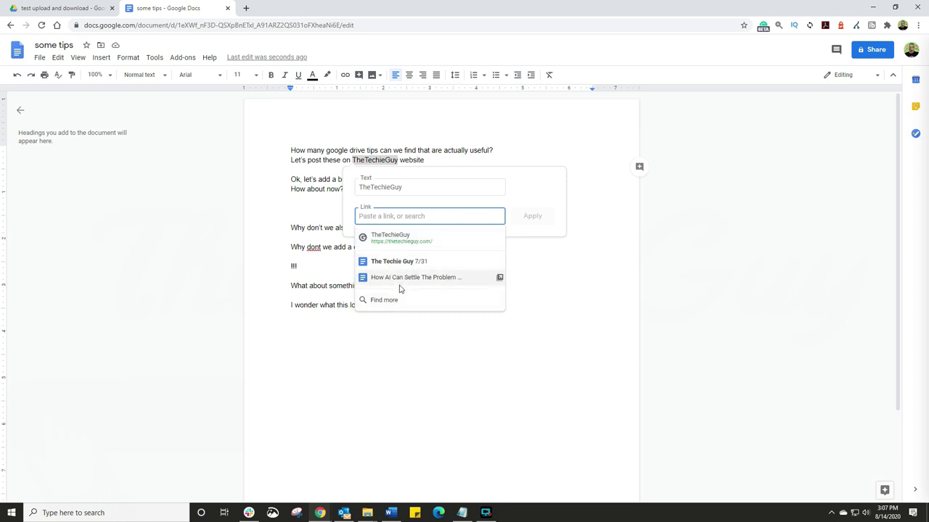
left_click(395, 242)
left_click(534, 216)
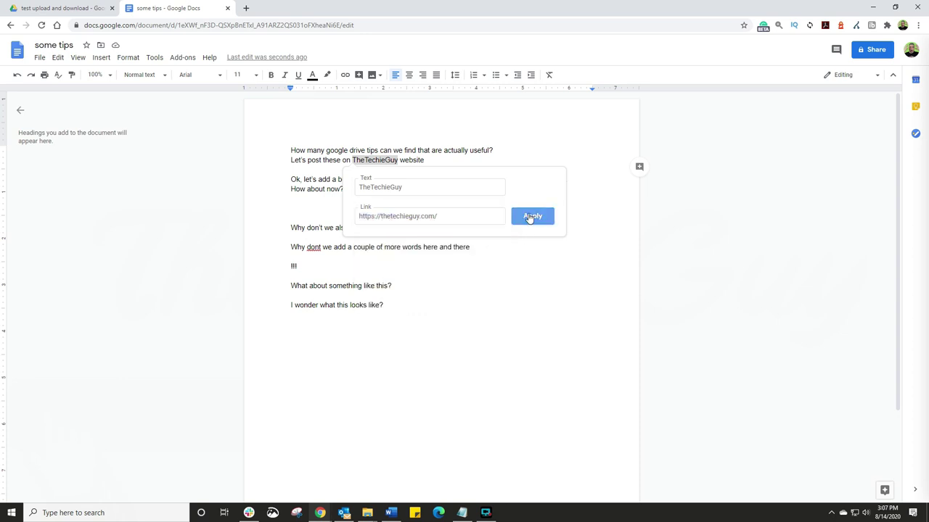
left_click(497, 288)
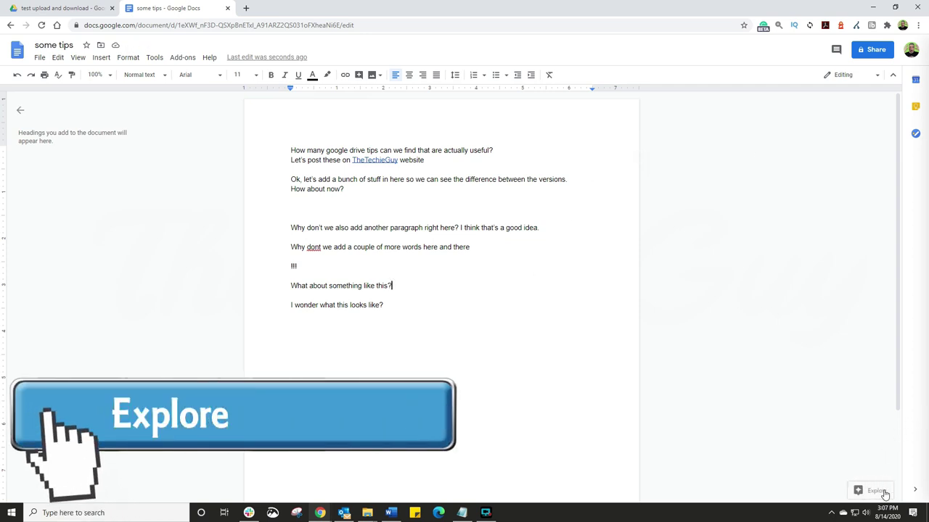
Step: Search the web for "thetechieguy" with the Explore tool inside the document
left_click(859, 492)
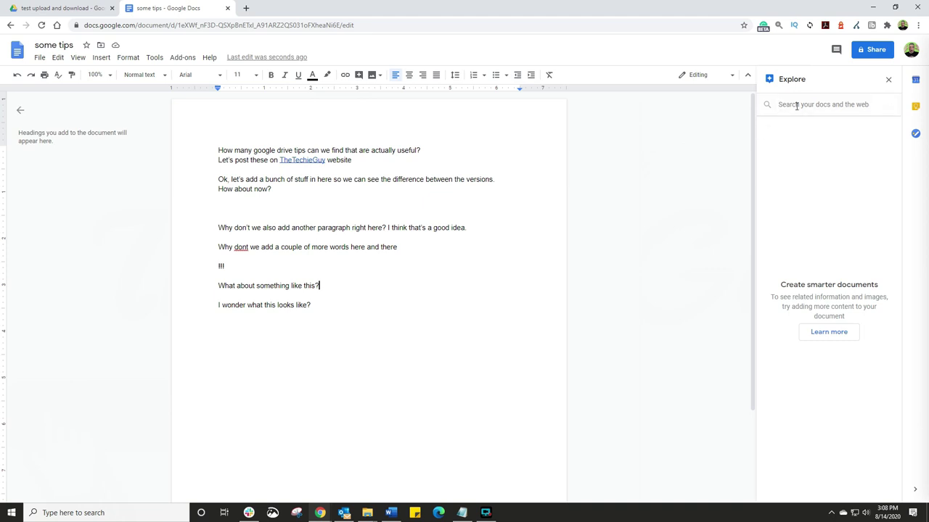
type("thetechieguy")
key("Return")
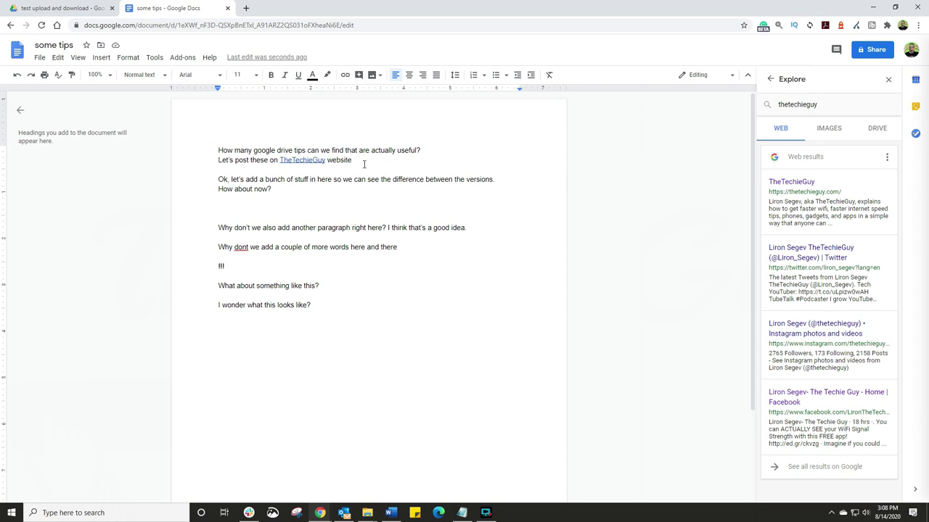
Step: Append "- I found this quote "It will be ok in the end, if its not ok, its not the end"" to line two and cite the thetechieguy.com result
type("- I found")
type(" this ")
type("d")
type("uote \"It wil")
type("l be ok in")
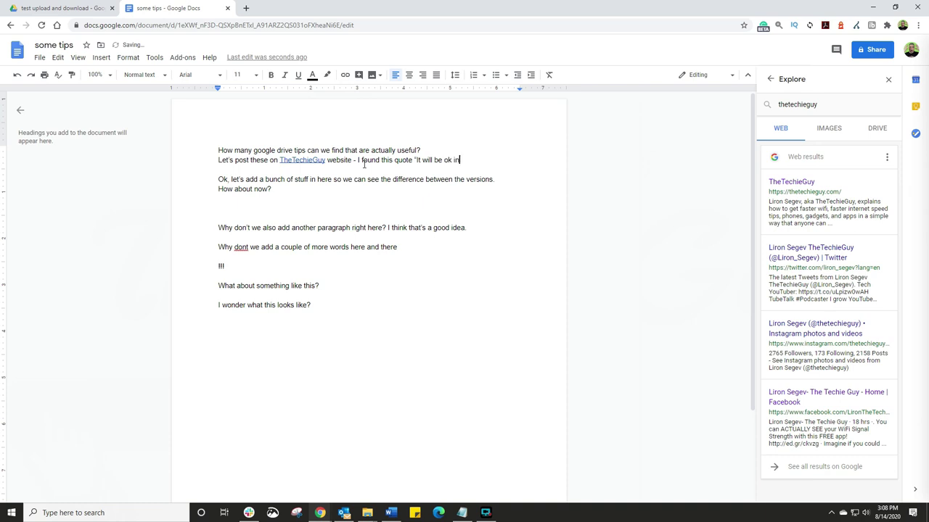
type(" the end, if its not ok")
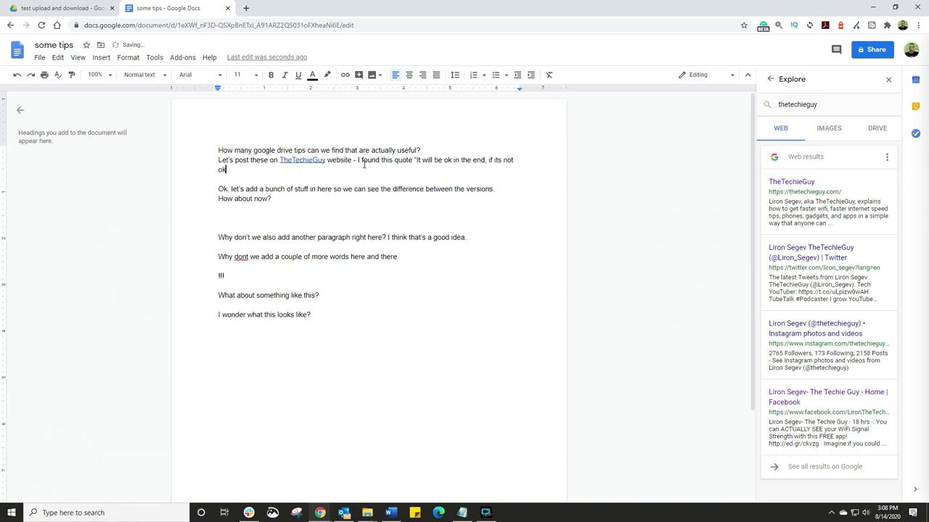
type(", its not the end")
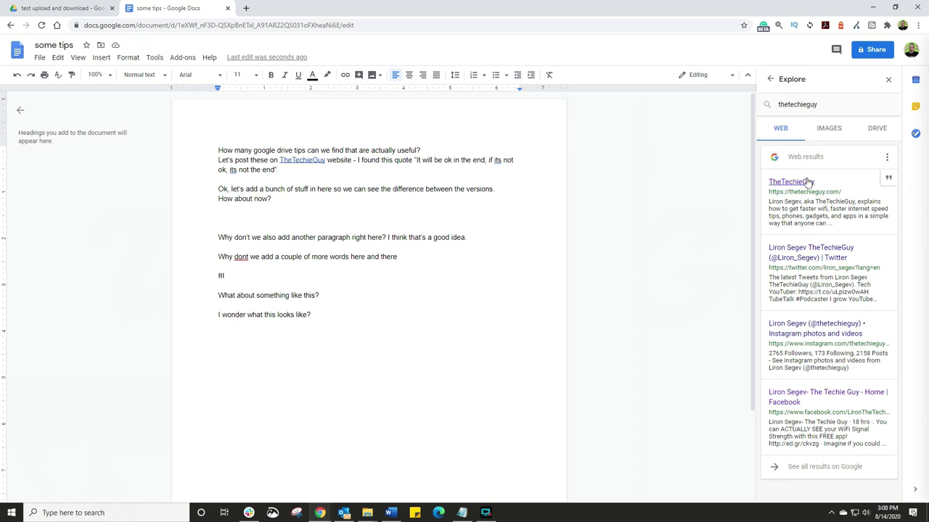
left_click(888, 179)
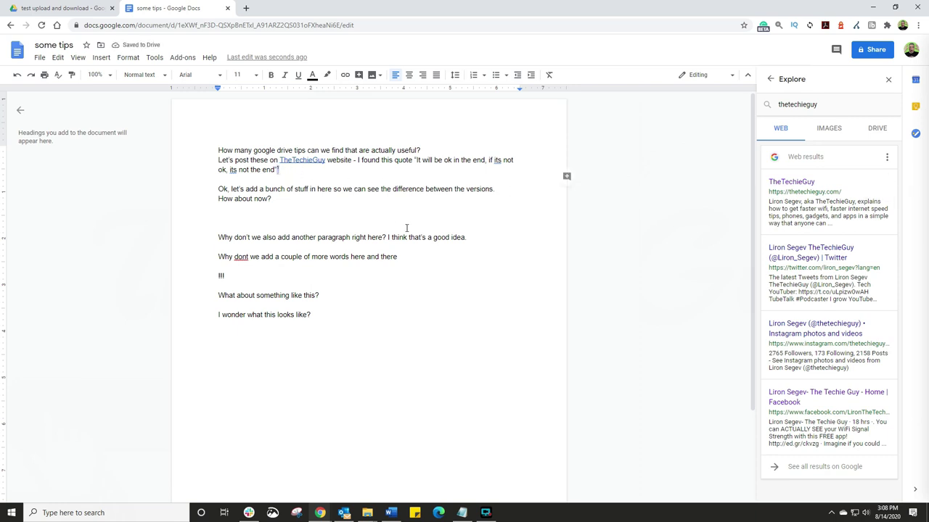
Step: Examine the TheTechieGuy citation footnote at the end of the page
scroll(413, 236, "down", 3)
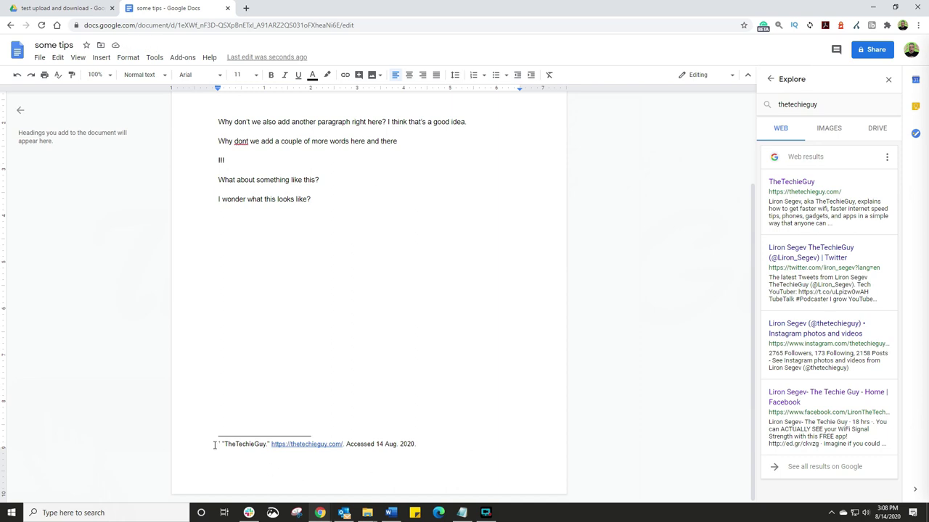
left_click_drag(214, 445, 430, 446)
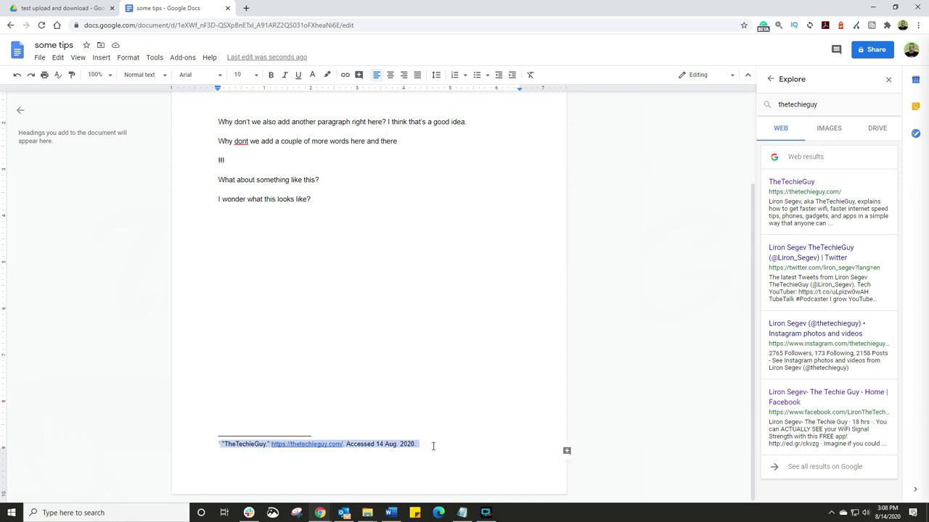
left_click(434, 447)
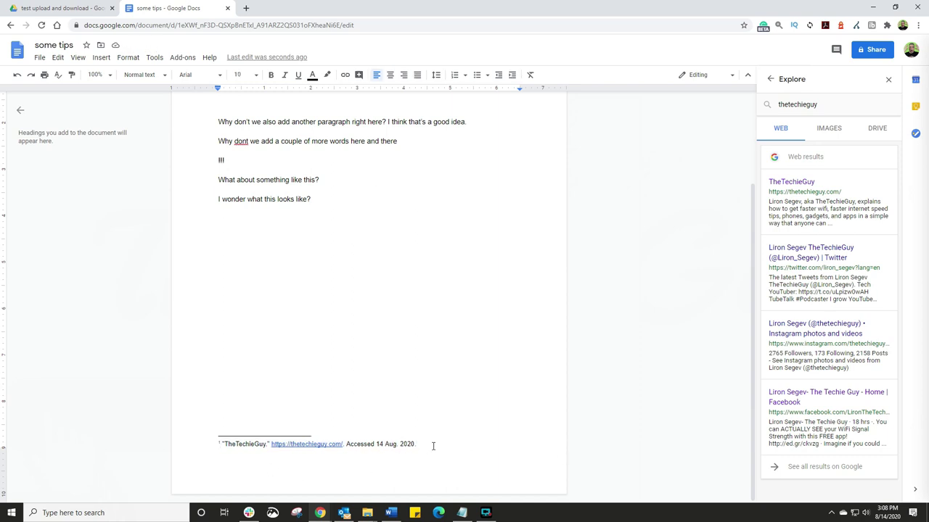
scroll(433, 414, "up", 3)
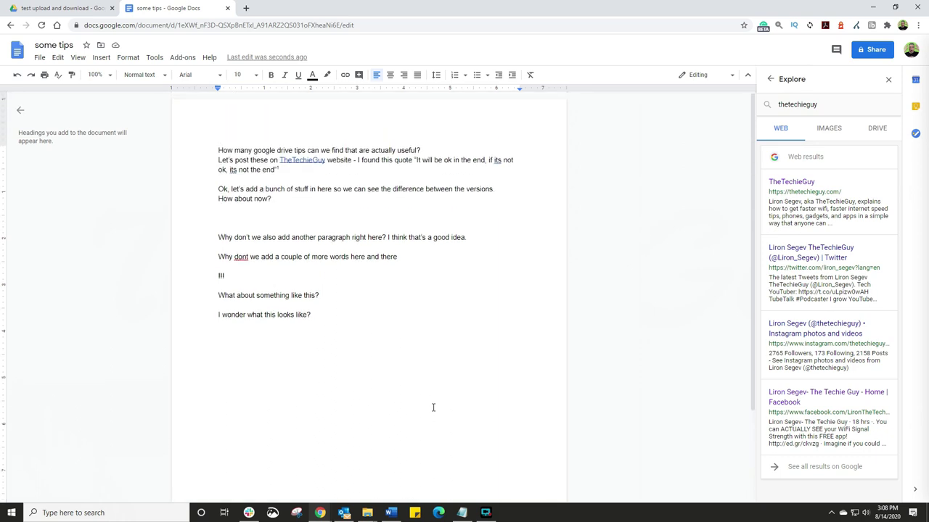
Step: Add empty lines directly below the cited quote to make room for new content
left_click(326, 170)
key("Return")
key("Return")
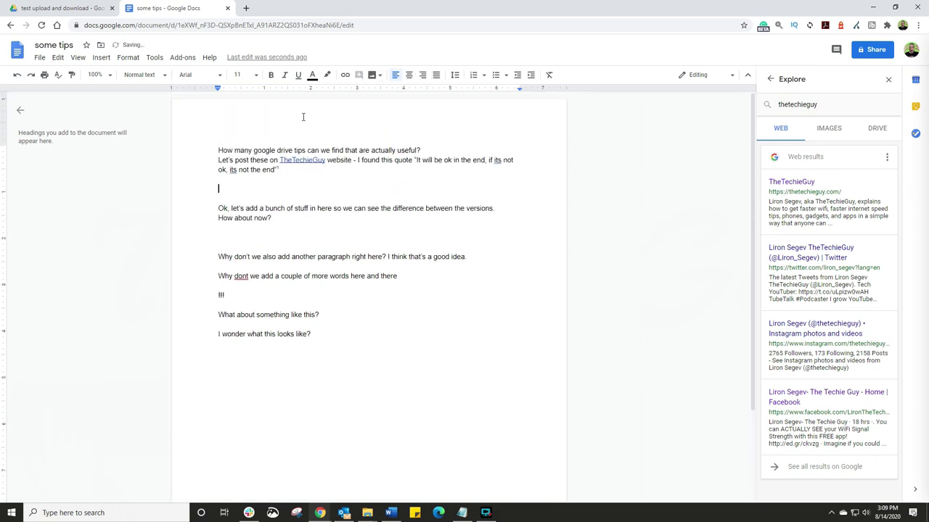
Step: Browse the Explore image results for "thetechieguy" and return to the web results
left_click(833, 133)
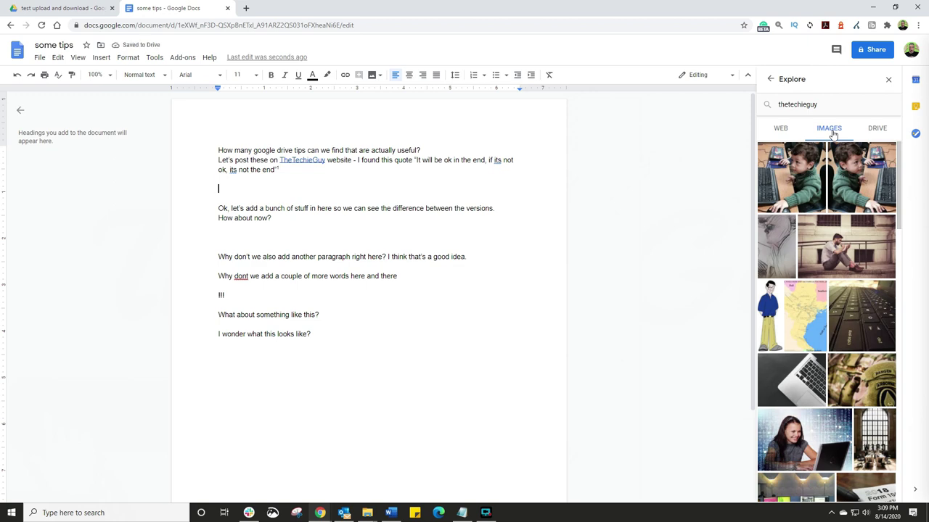
scroll(859, 199, "down", 2)
scroll(859, 199, "down", 15)
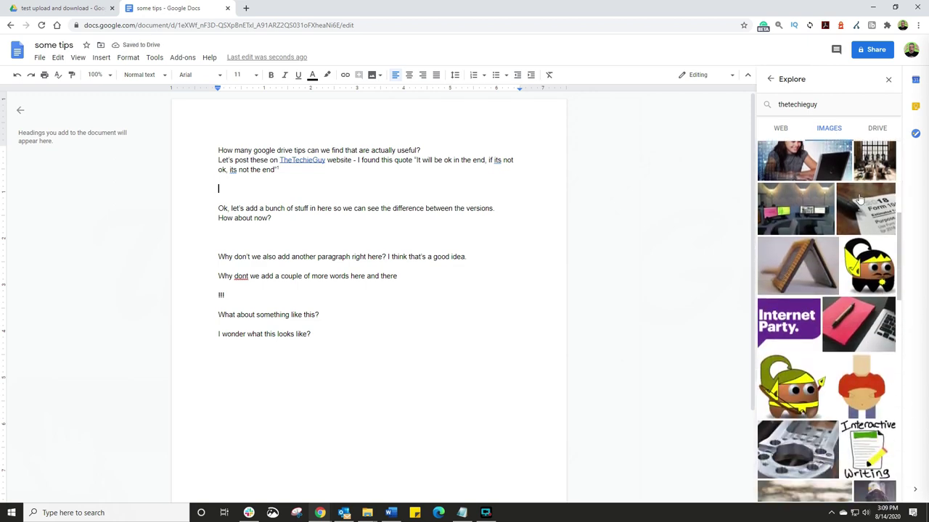
scroll(860, 199, "up", 15)
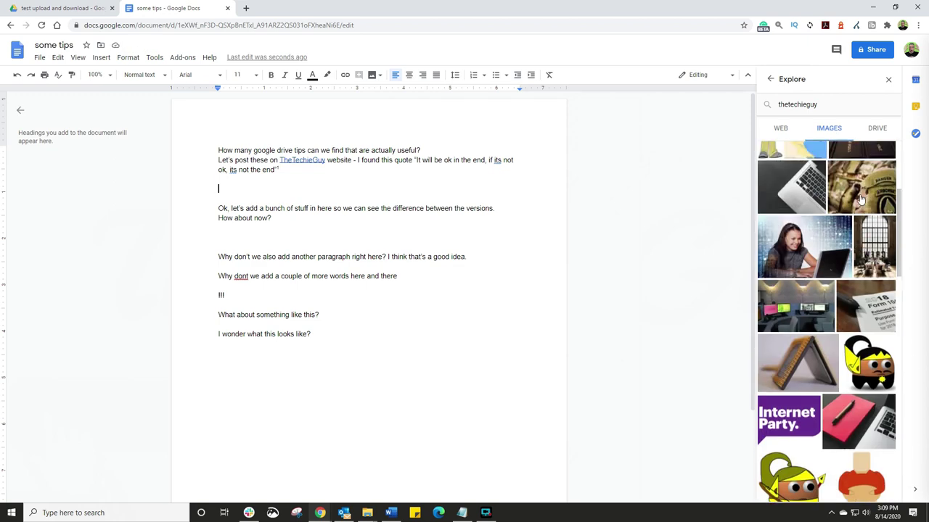
left_click(790, 135)
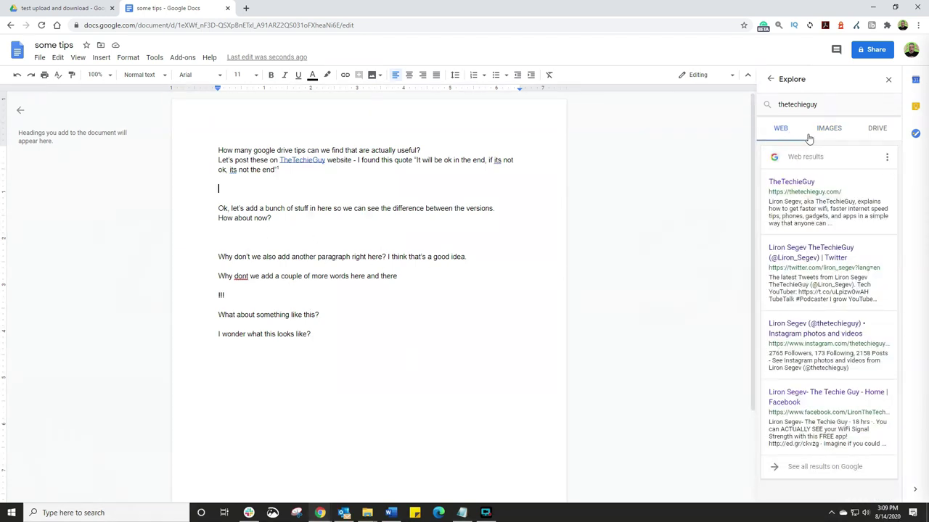
Step: Search for "gadget" with the Explore tool inside the document
left_click(822, 106)
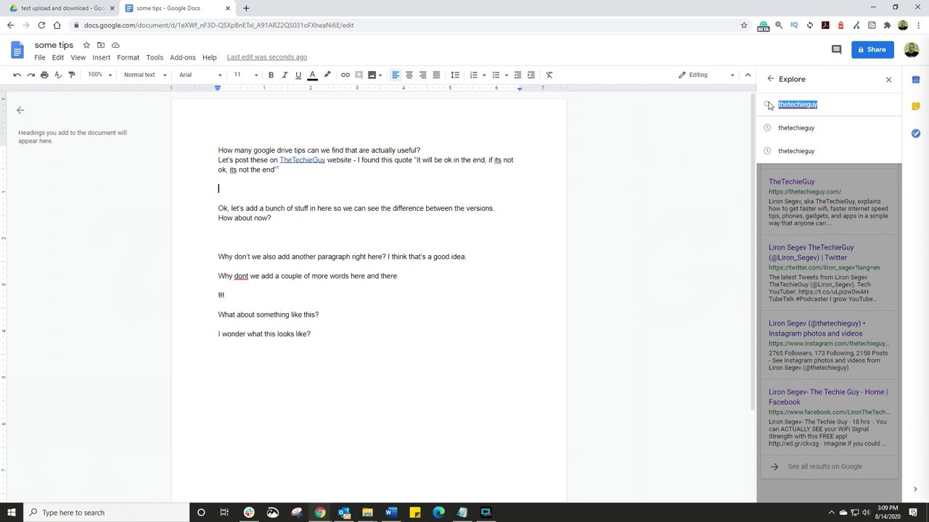
type("ga")
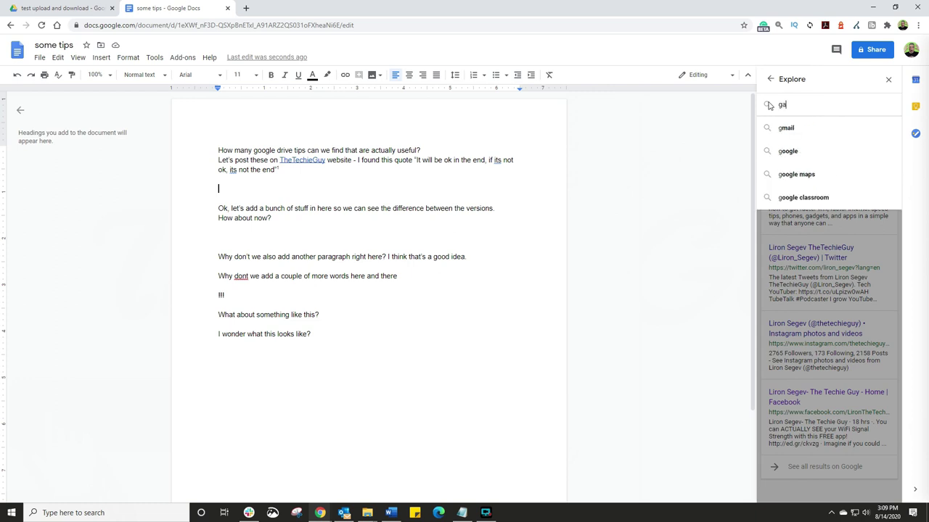
type("dget")
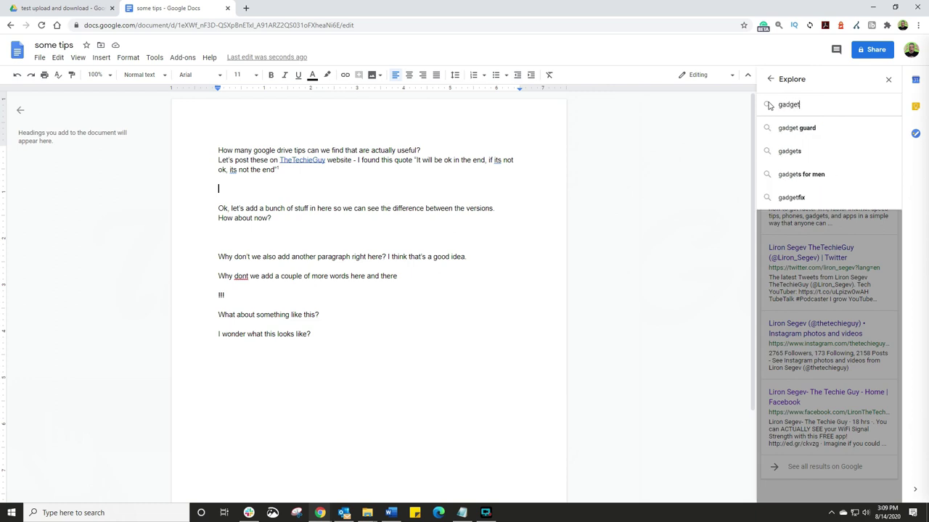
key("Return")
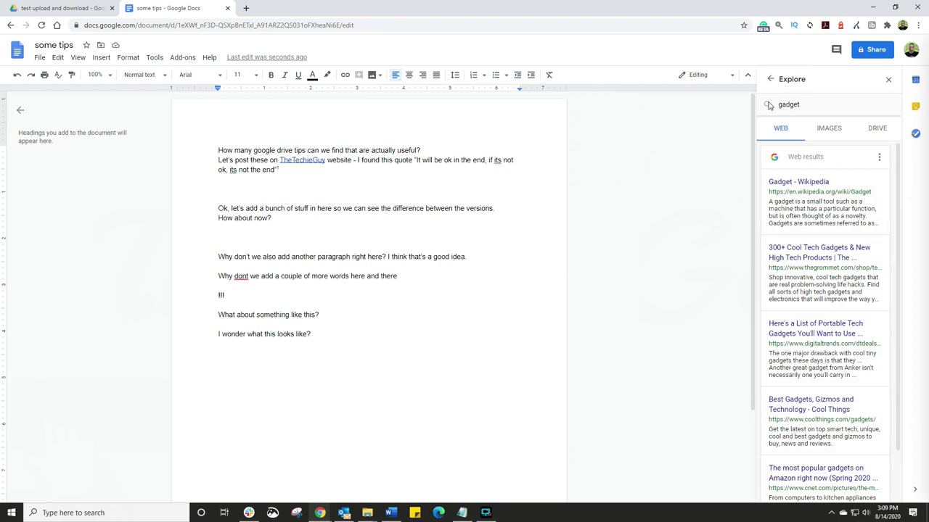
Step: Insert the black-and-white photo of a laptop, book and headphones from the gadget image results below the quote, and switch to the Drive results
left_click(830, 128)
scroll(856, 181, "down", 5)
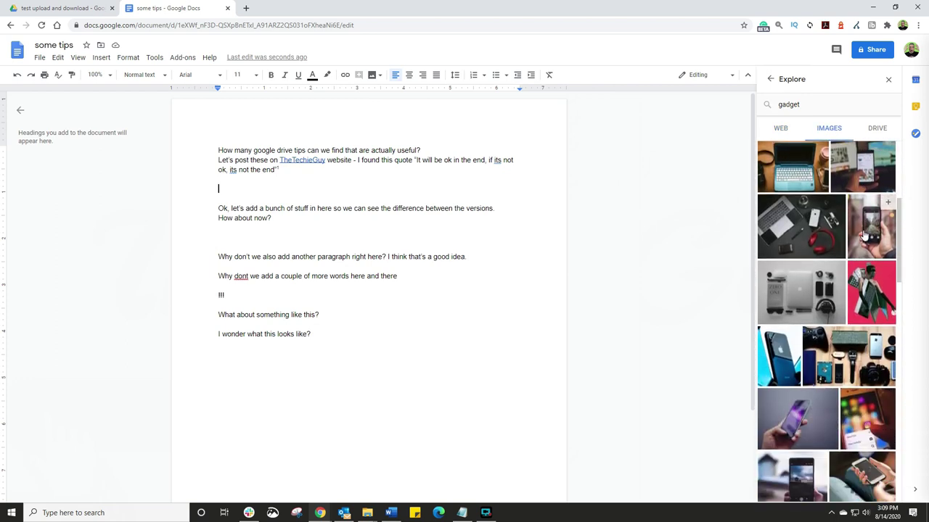
scroll(865, 234, "down", 1)
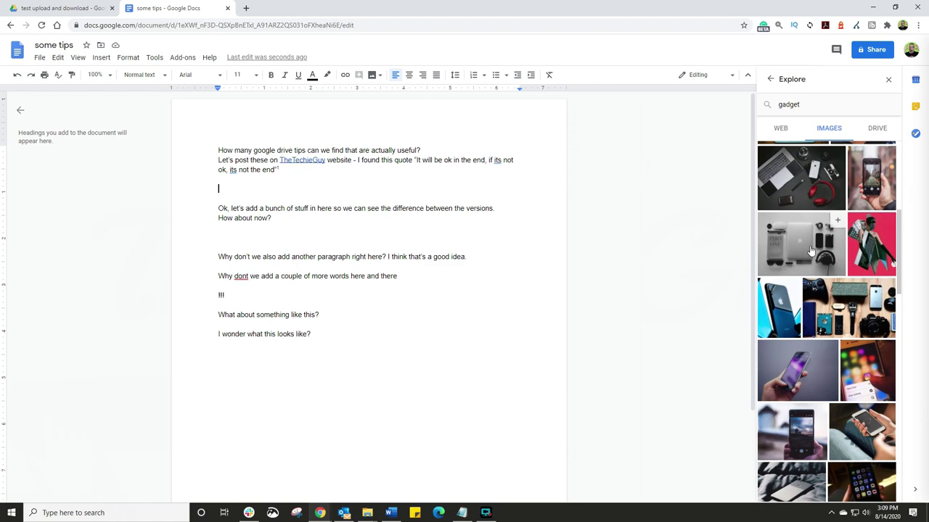
left_click(801, 244)
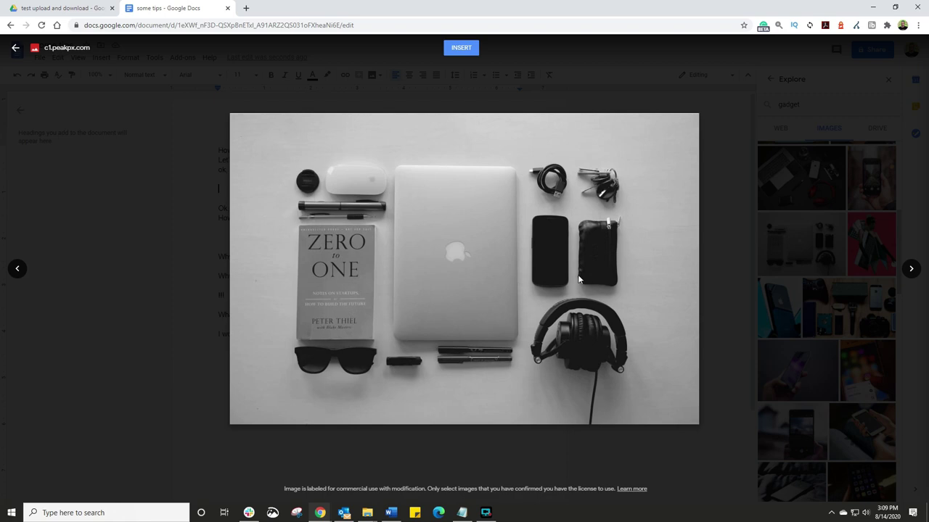
left_click(467, 55)
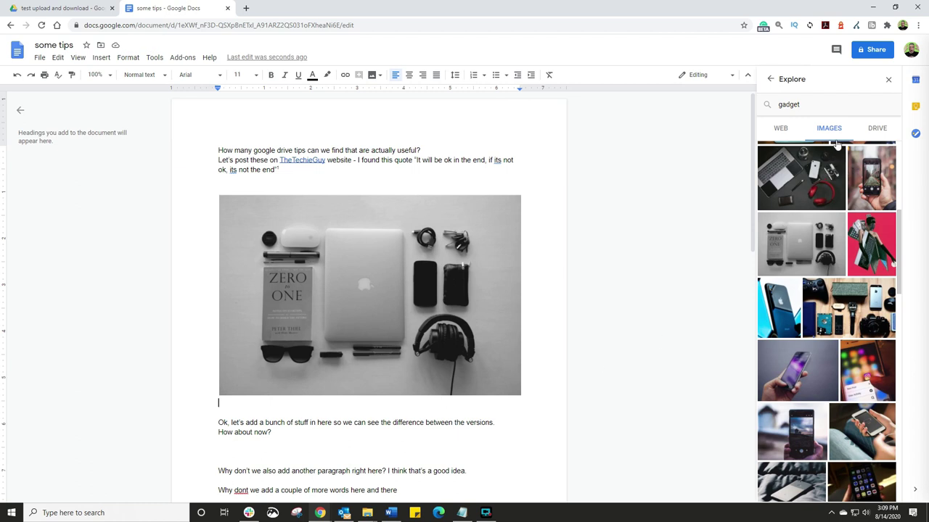
left_click(881, 128)
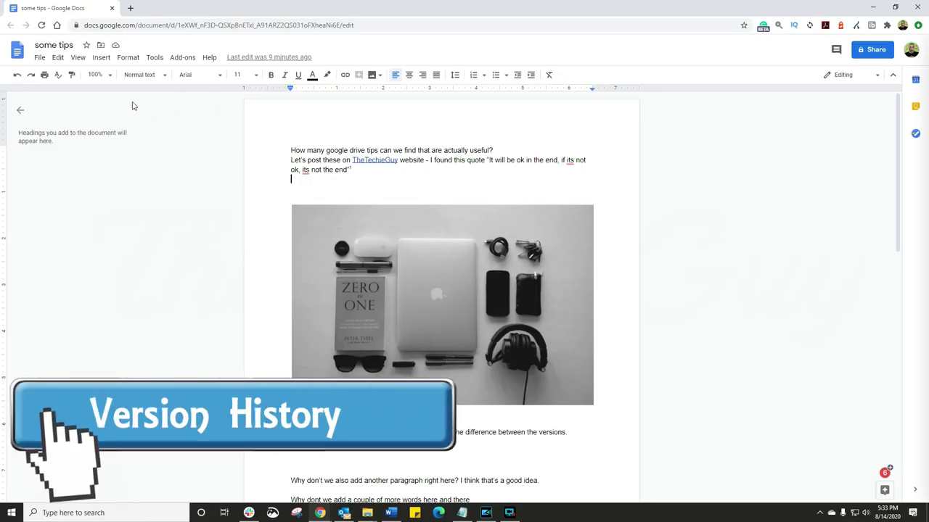
Step: Open the document's version history and preview the earlier versions from August 14, 3:33 PM back to August 12, 10:20 PM
left_click(42, 59)
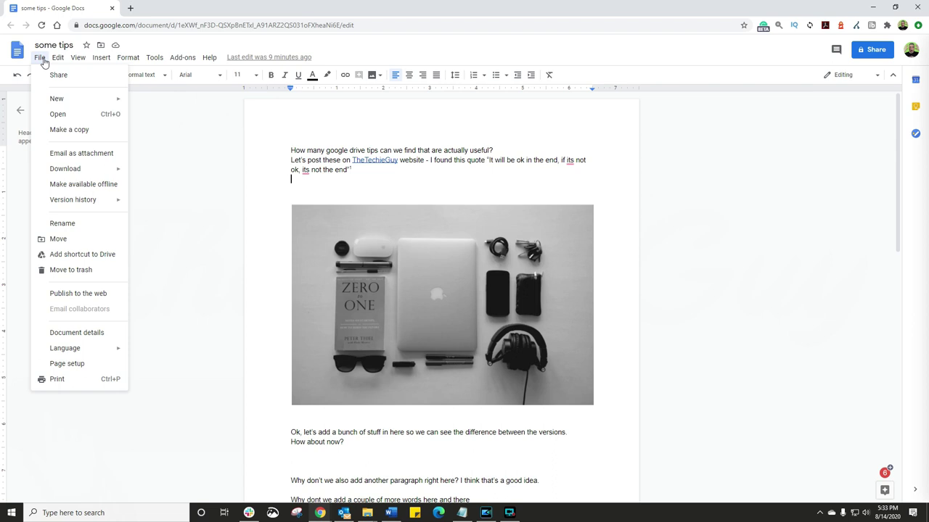
mouse_move(78, 200)
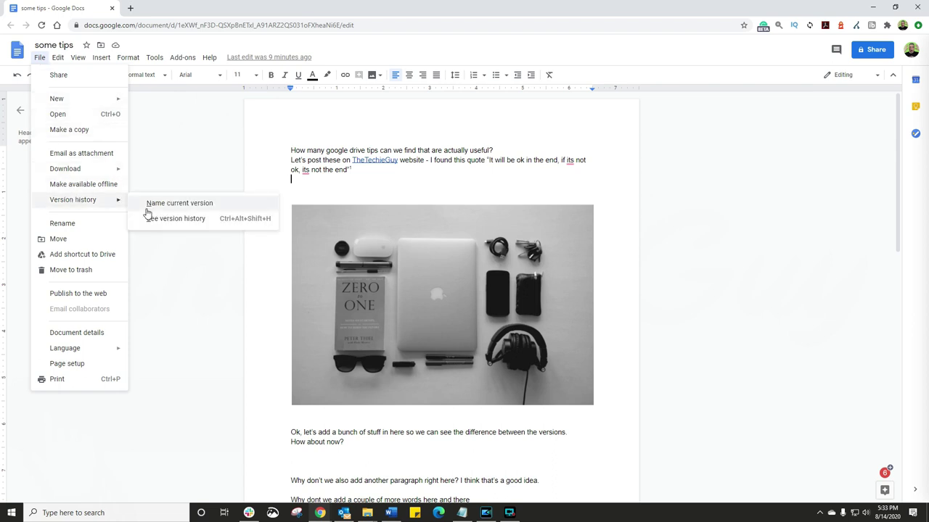
left_click(200, 220)
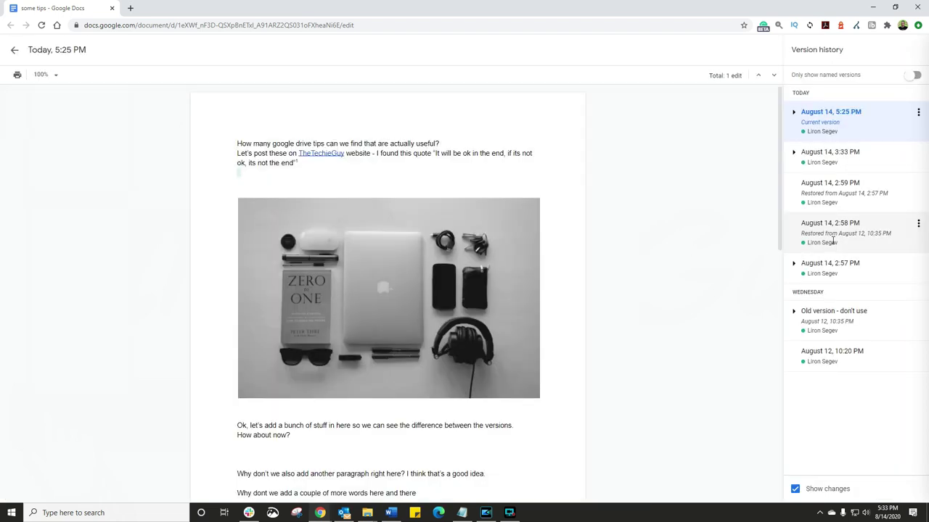
left_click(892, 154)
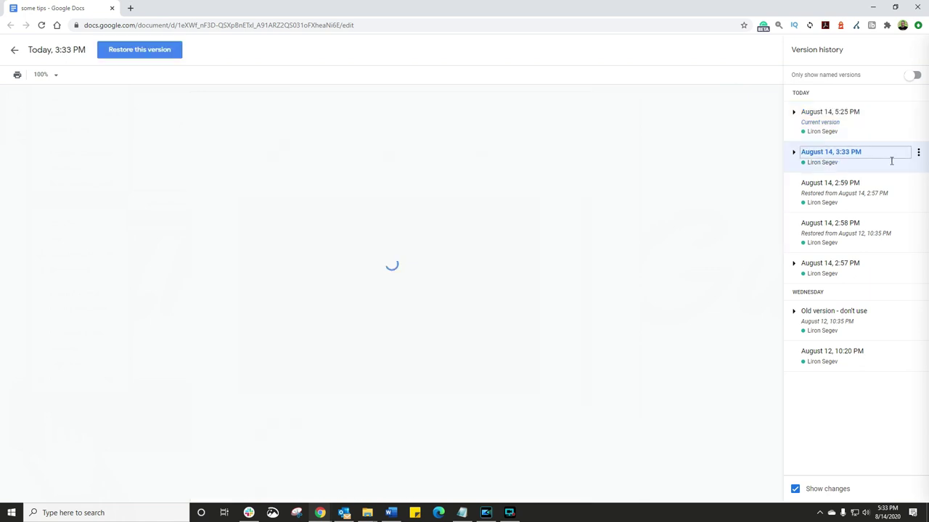
left_click(882, 193)
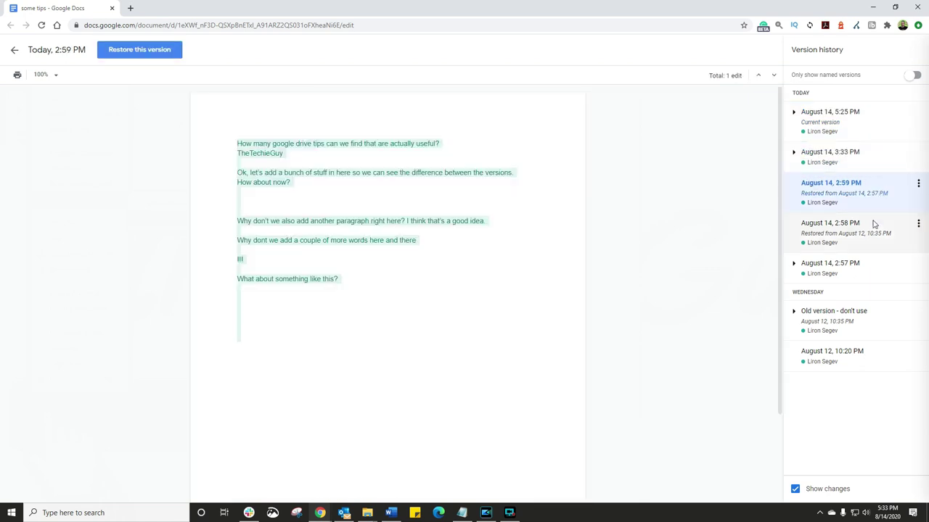
left_click(874, 224)
left_click(866, 264)
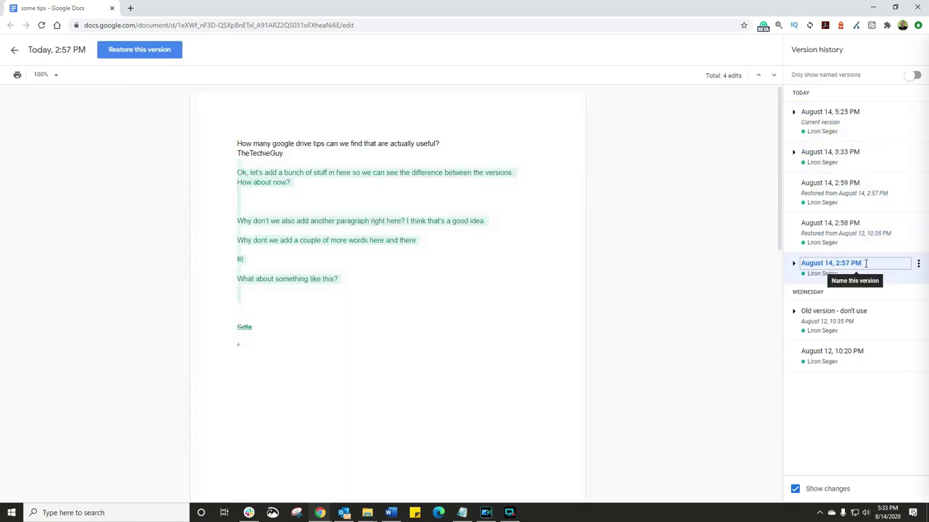
left_click(865, 313)
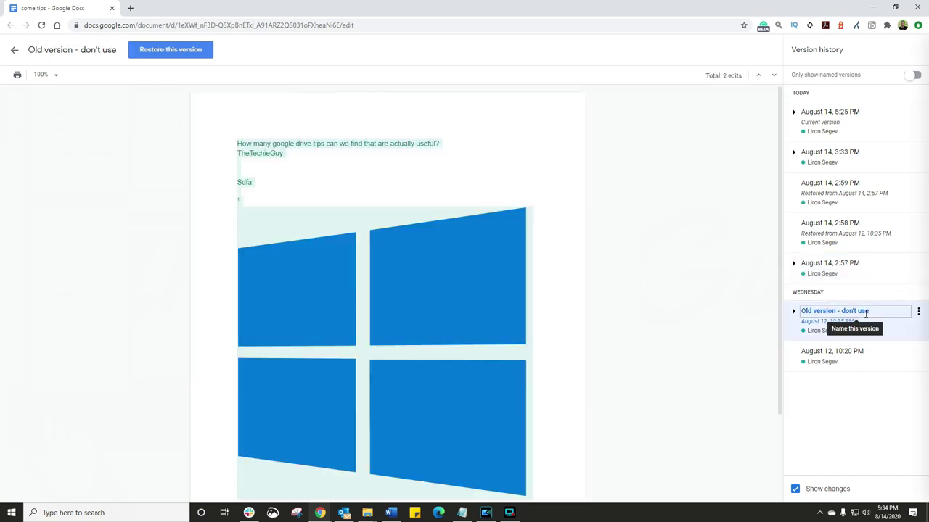
left_click(865, 360)
Step: Rename the August 14, 3:33 PM version as "change this name"
left_click(862, 151)
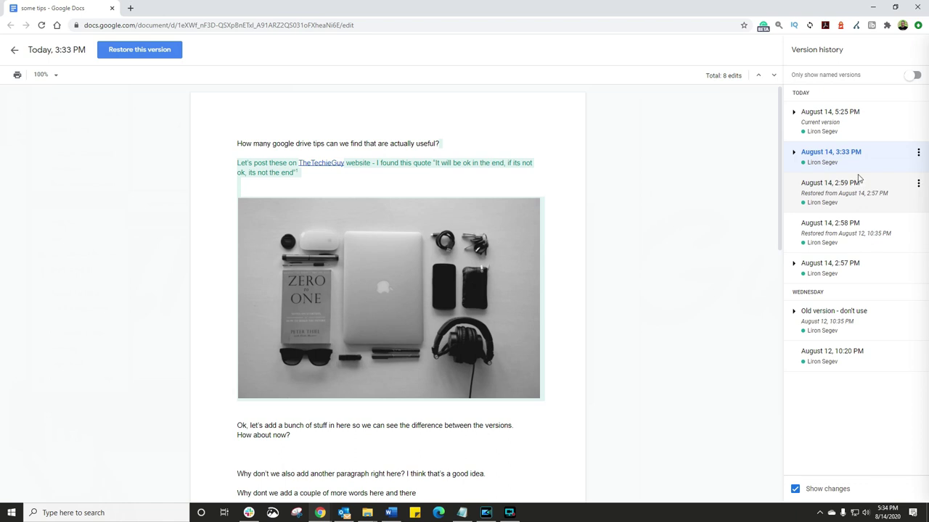
left_click(837, 151)
left_click(865, 153)
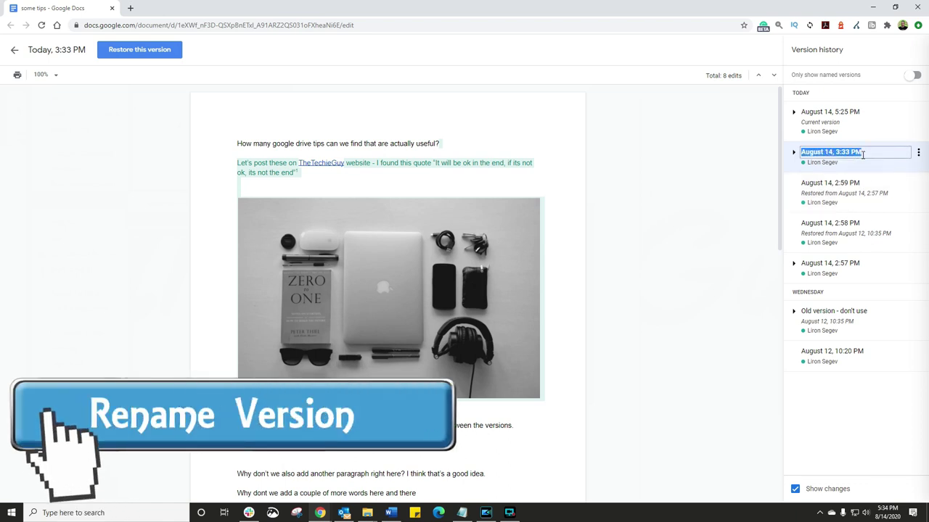
left_click_drag(870, 153, 798, 152)
type("change this name")
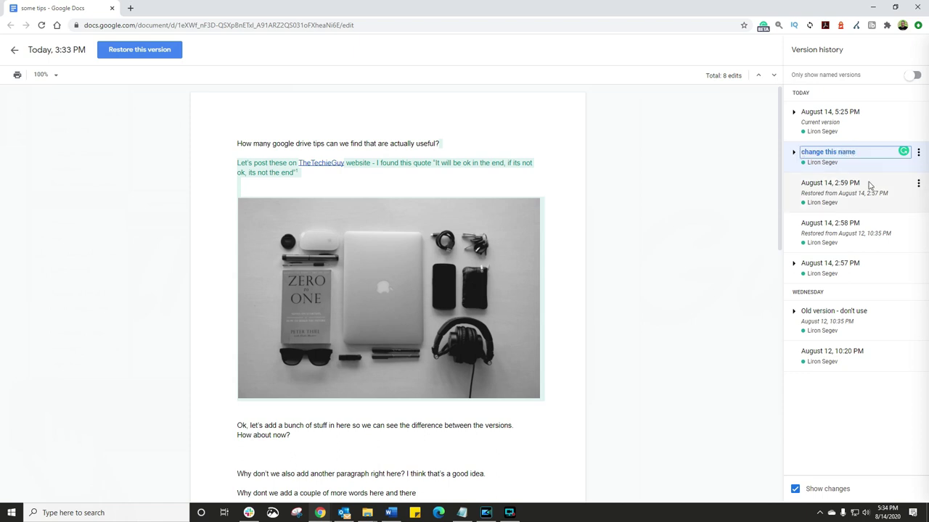
Step: Expand the "change this name" version and examine the highlighted edits in its timestamped changes from 3:32 PM back to 3:16 PM
left_click(793, 154)
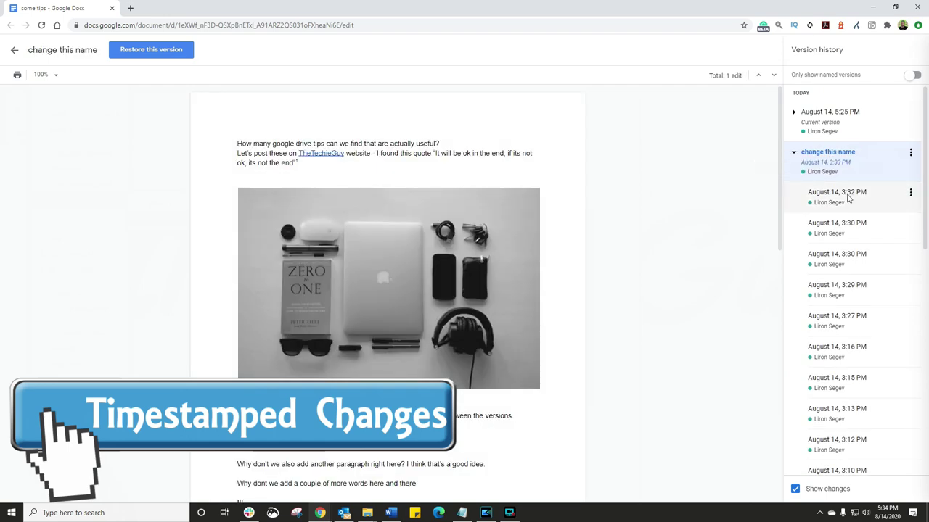
left_click(848, 198)
left_click(838, 231)
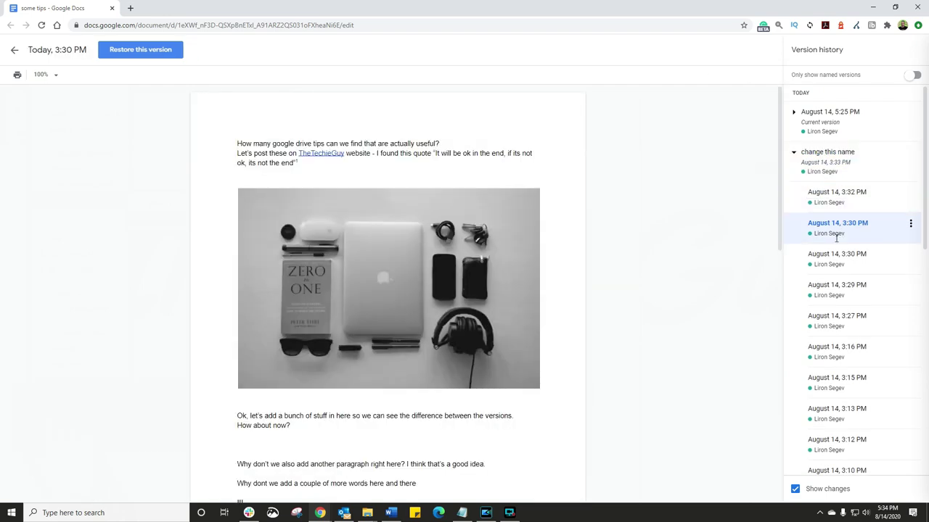
scroll(481, 286, "down", 5)
scroll(503, 284, "up", 5)
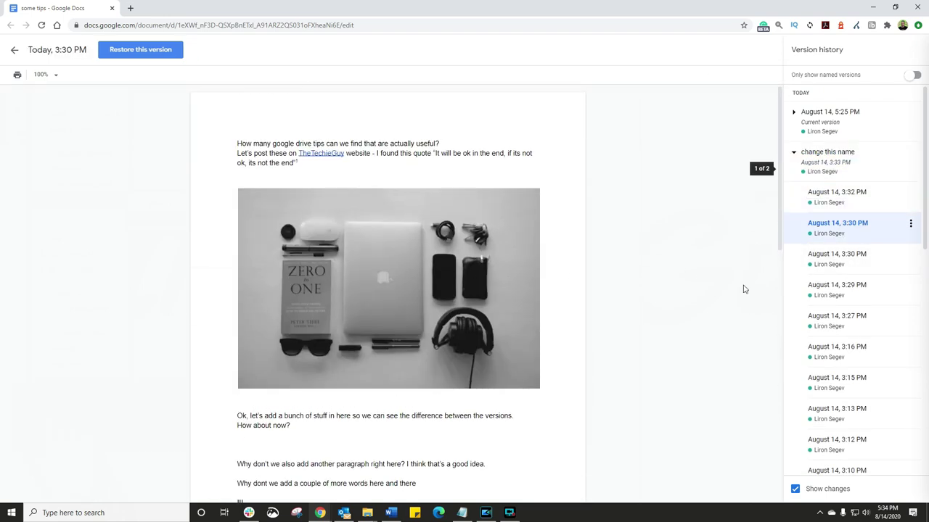
left_click(854, 285)
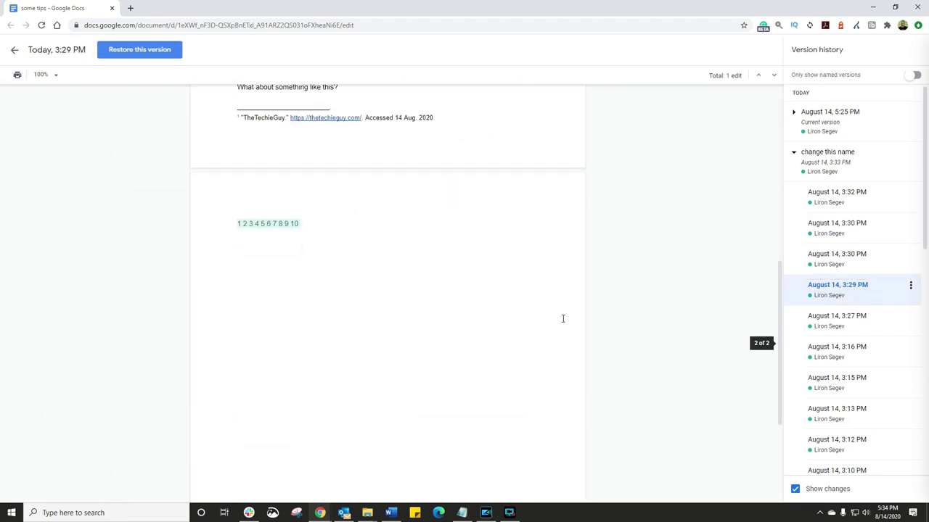
left_click(861, 318)
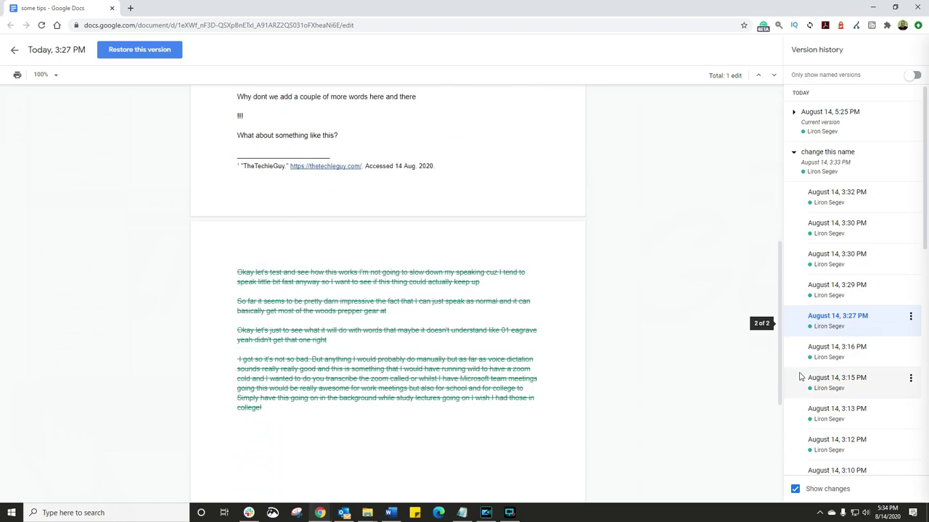
left_click(834, 354)
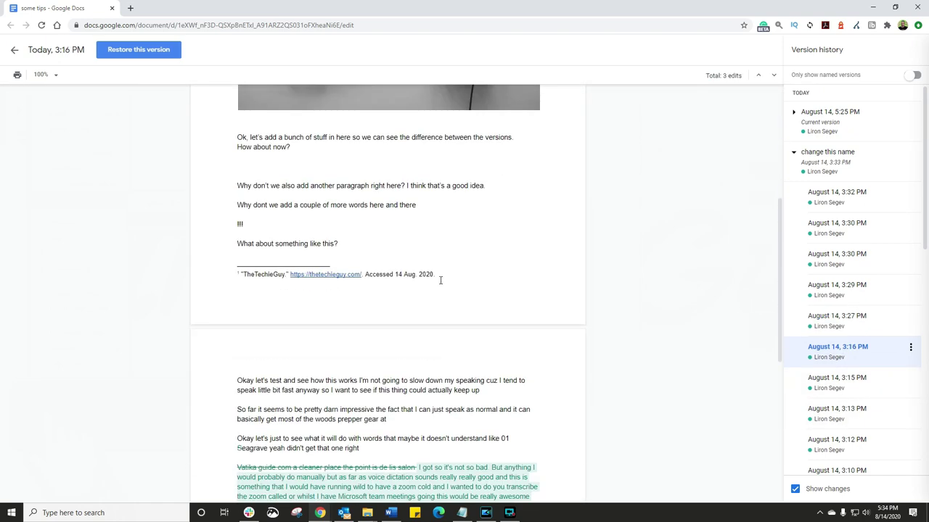
scroll(439, 280, "down", 2)
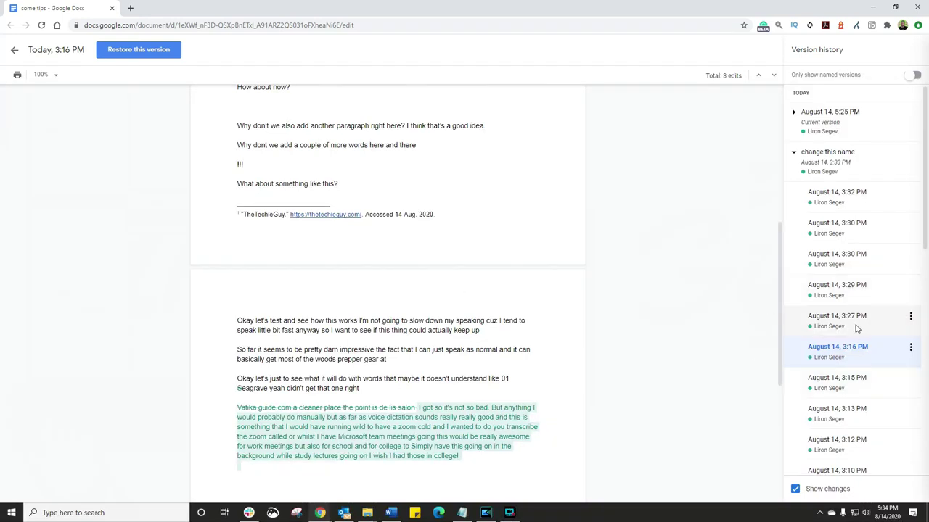
Step: Collapse the "change this name" version and expand the current August 14, 5:25 PM version in the version history
left_click(791, 154)
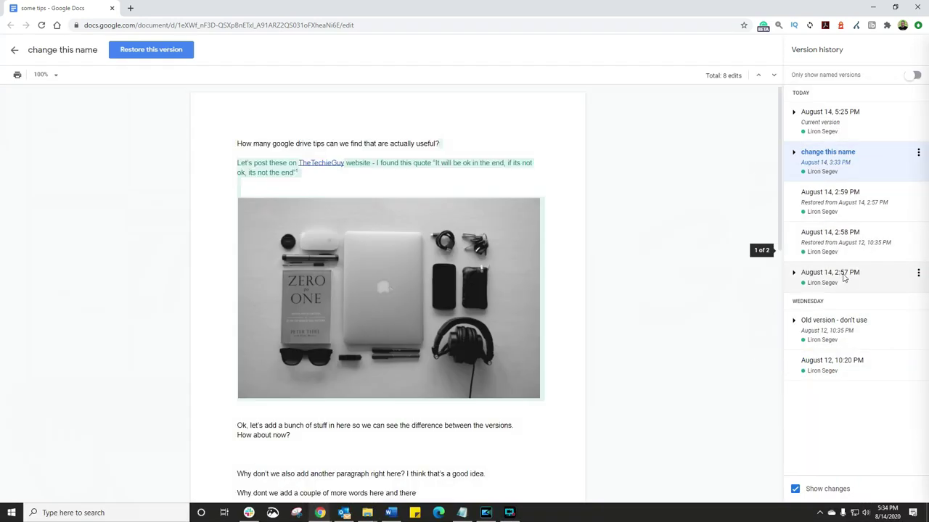
left_click(792, 115)
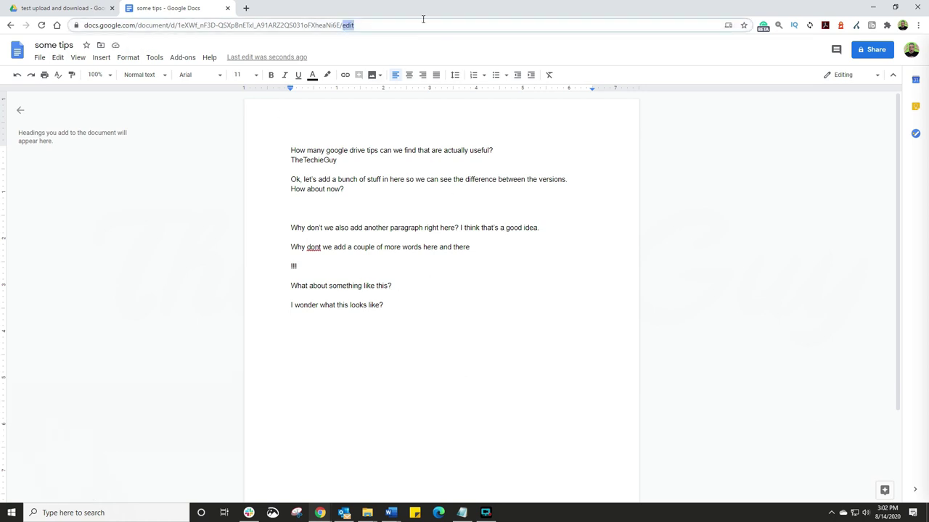
Step: Load the document's preview by replacing "edit" with "preview" at the end of its URL, and return to editing by restoring "edit"
type("preview")
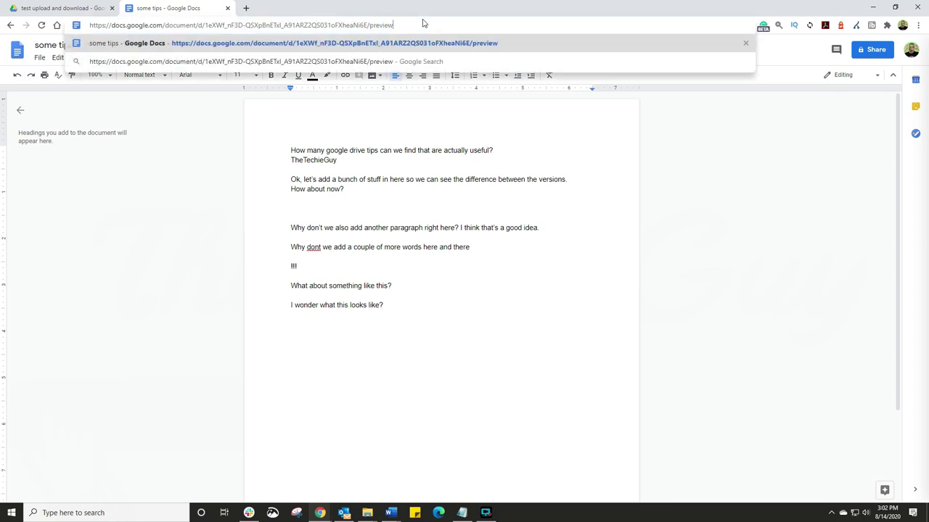
key("Return")
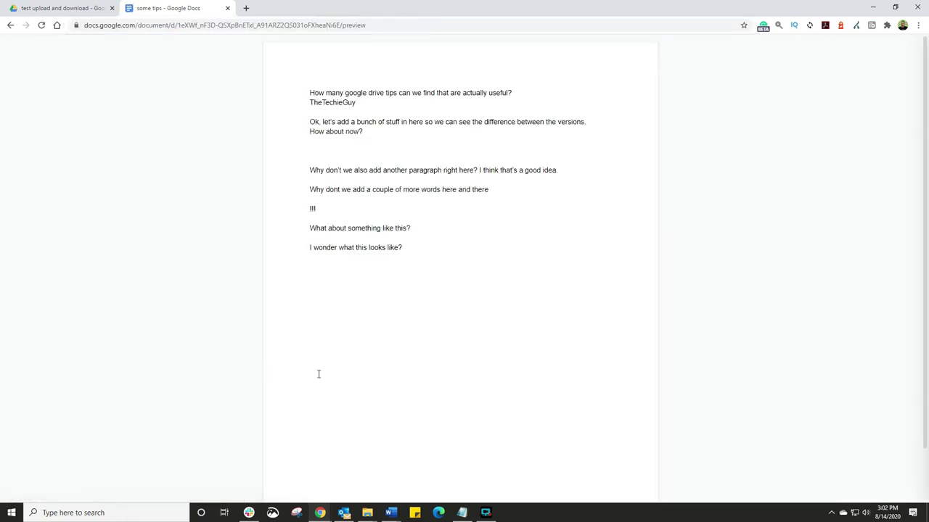
left_click(342, 26)
left_click_drag(341, 25, 373, 25)
type("e")
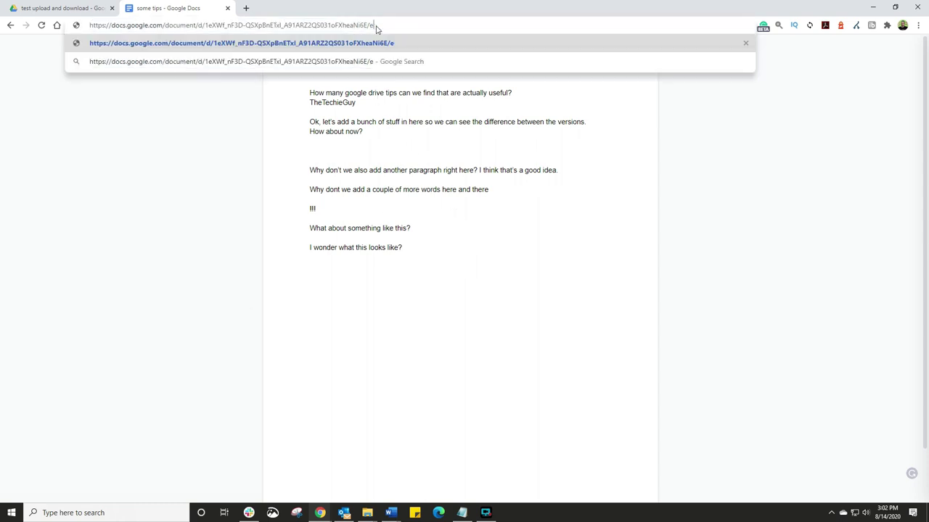
type("dit")
key("Return")
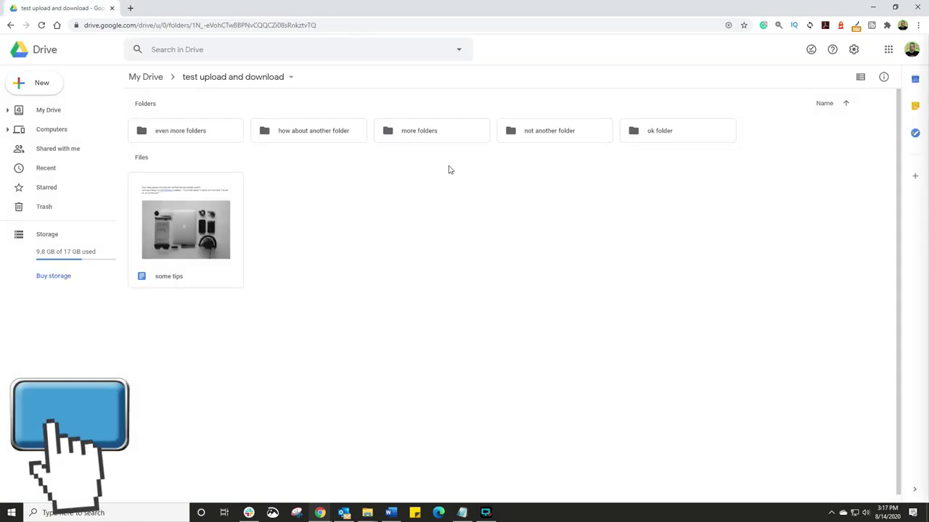
Step: Change the color of the "more folders" folder to the darker green
left_click(422, 135)
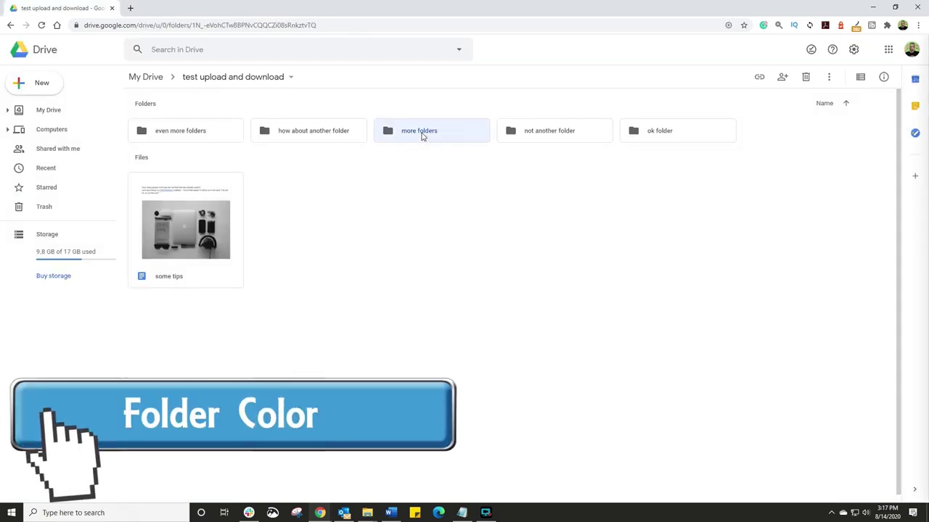
right_click(422, 135)
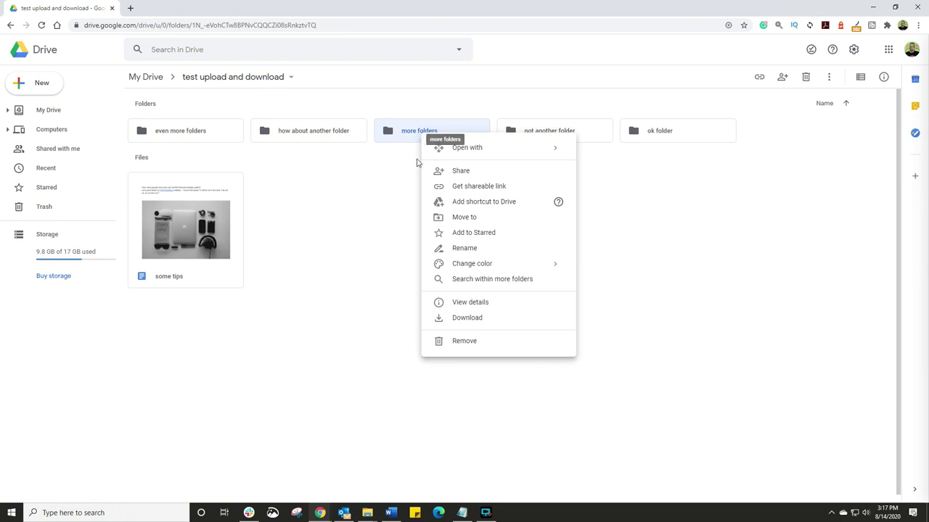
mouse_move(489, 268)
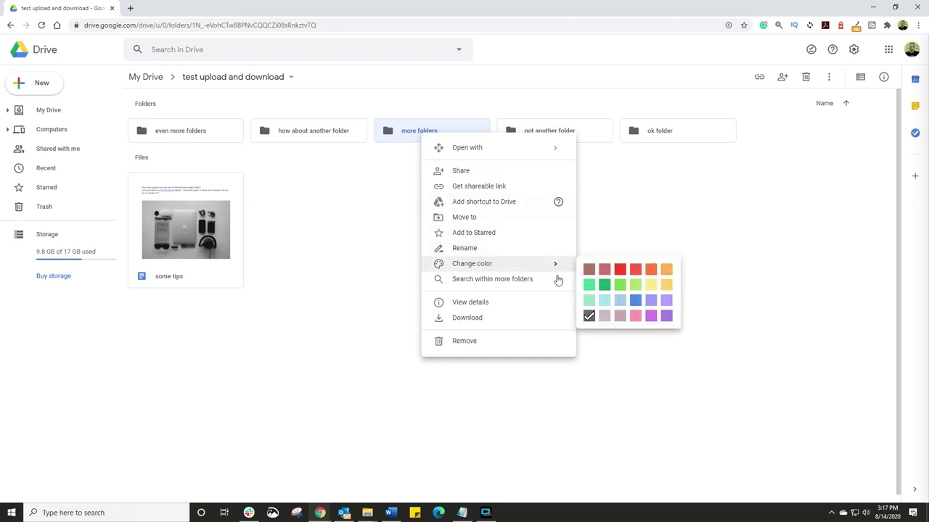
left_click(604, 285)
Step: Color the "ok folder" folder the same darker green as "more folders"
right_click(653, 130)
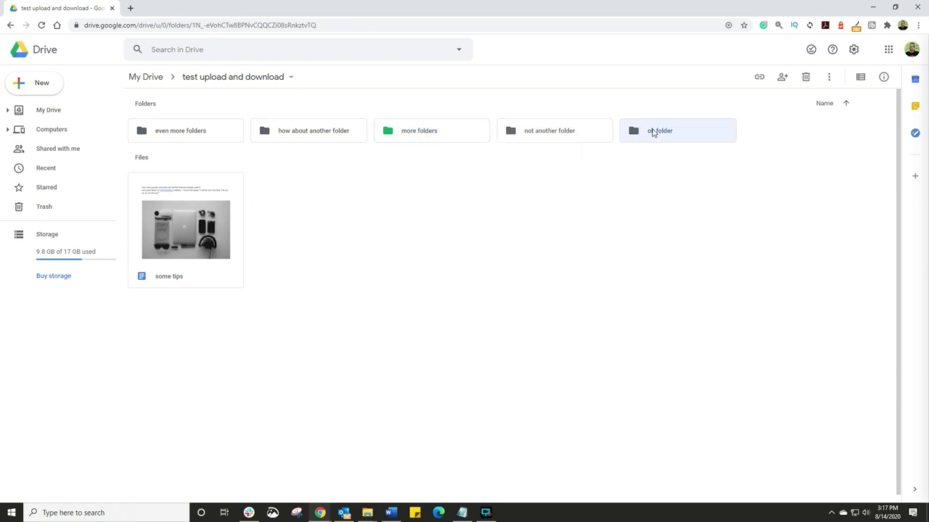
mouse_move(716, 264)
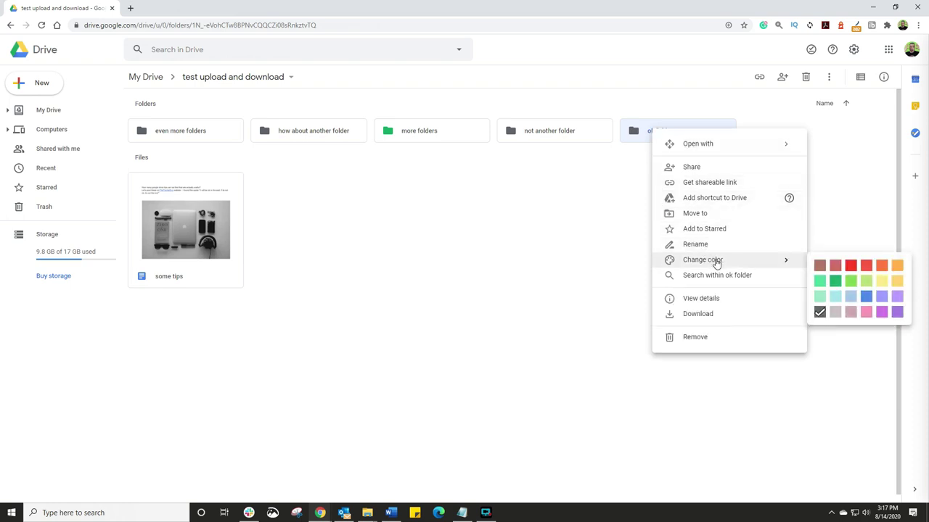
left_click(835, 283)
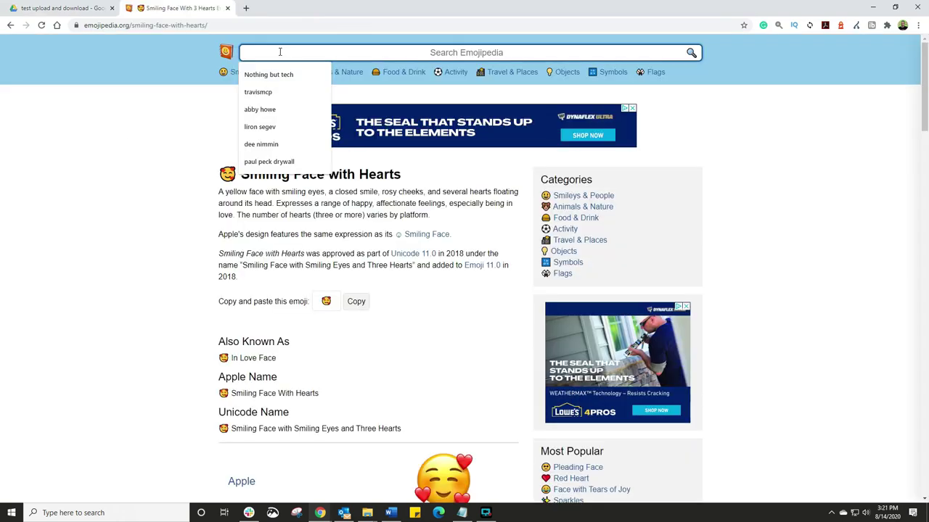
Step: Search Emojipedia for "plane" and copy the Airplane emoji from the results
type("plane")
key("Return")
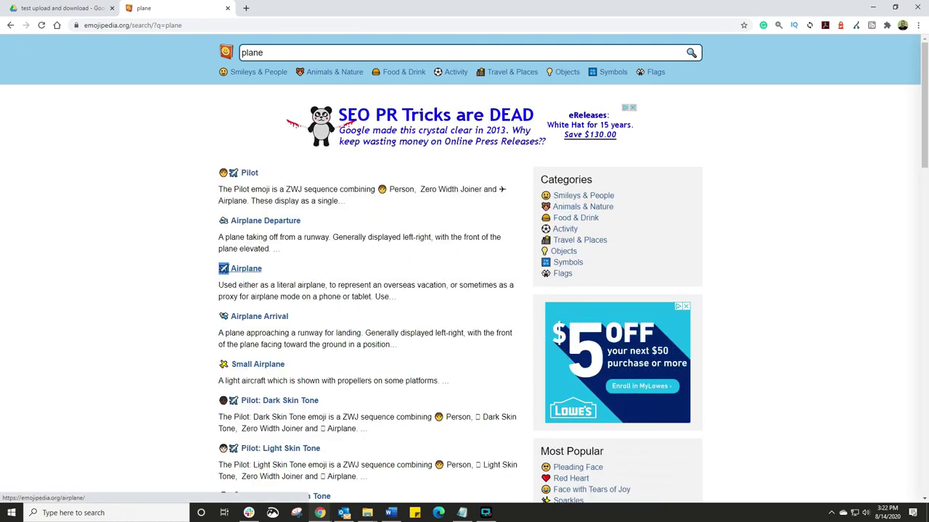
right_click(227, 272)
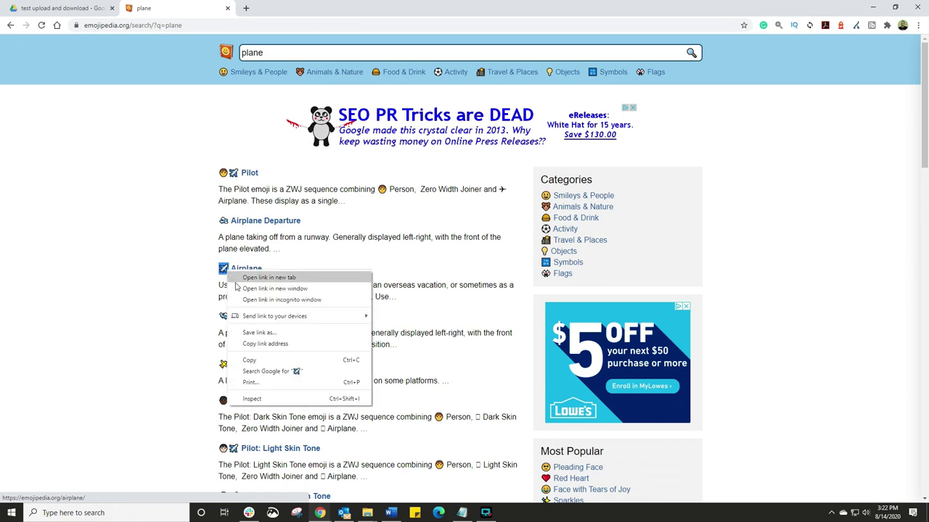
left_click(269, 360)
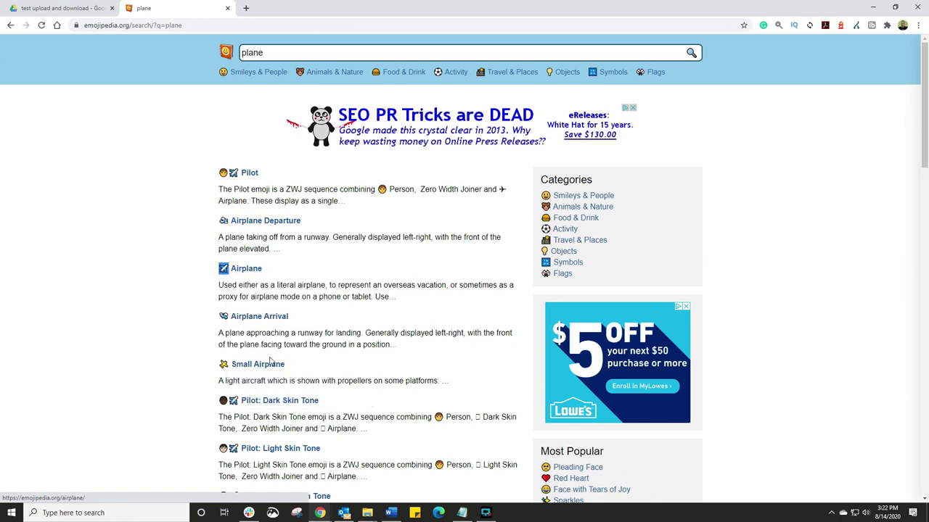
Step: Switch to Google Drive and rename "not another folder" as the copied airplane emoji followed by "My flight Details"
left_click(83, 6)
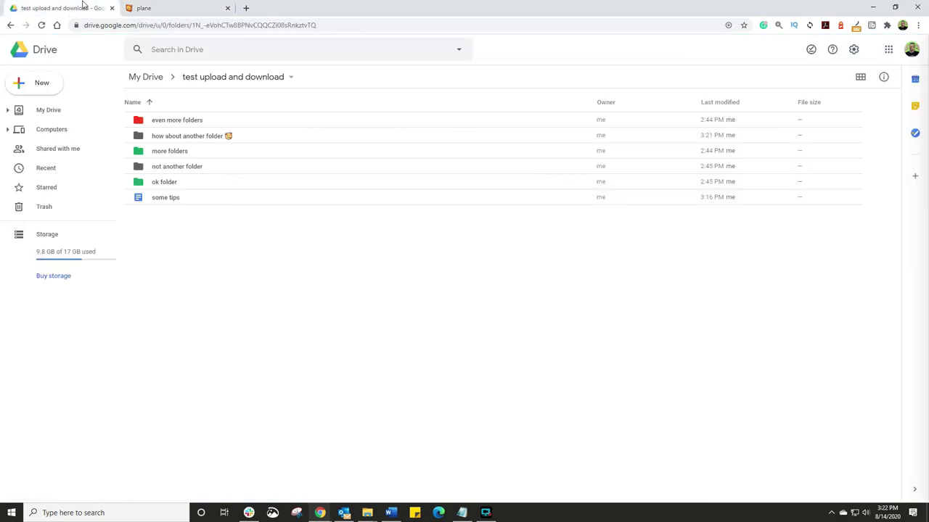
right_click(178, 169)
left_click(237, 289)
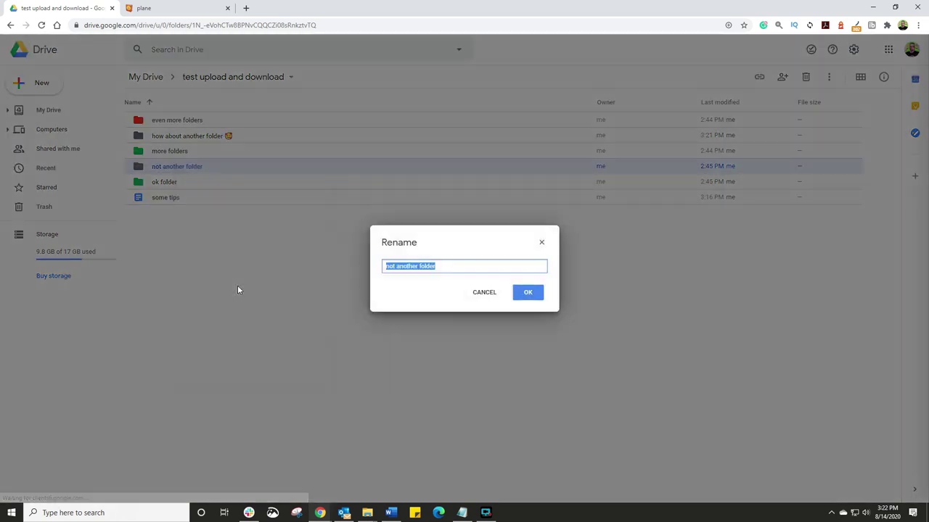
key("BackSpace")
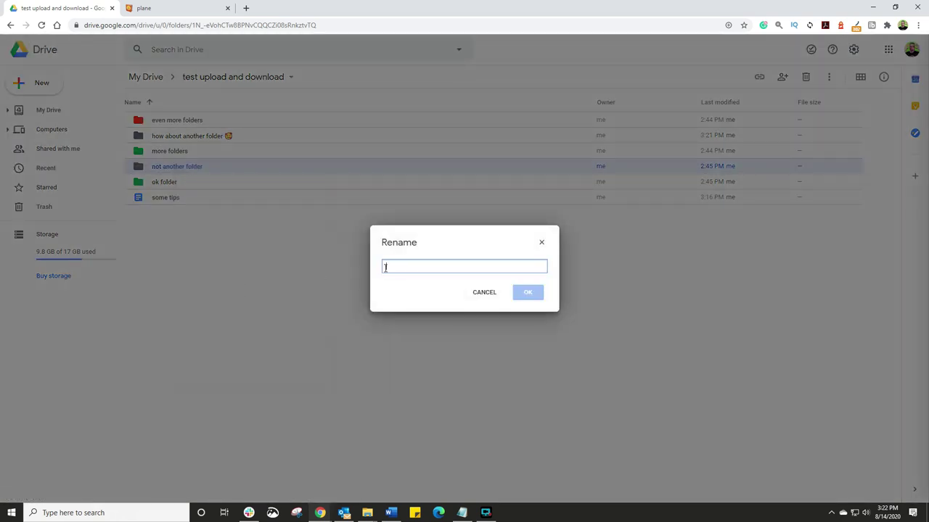
right_click(387, 268)
left_click(421, 343)
type("My ")
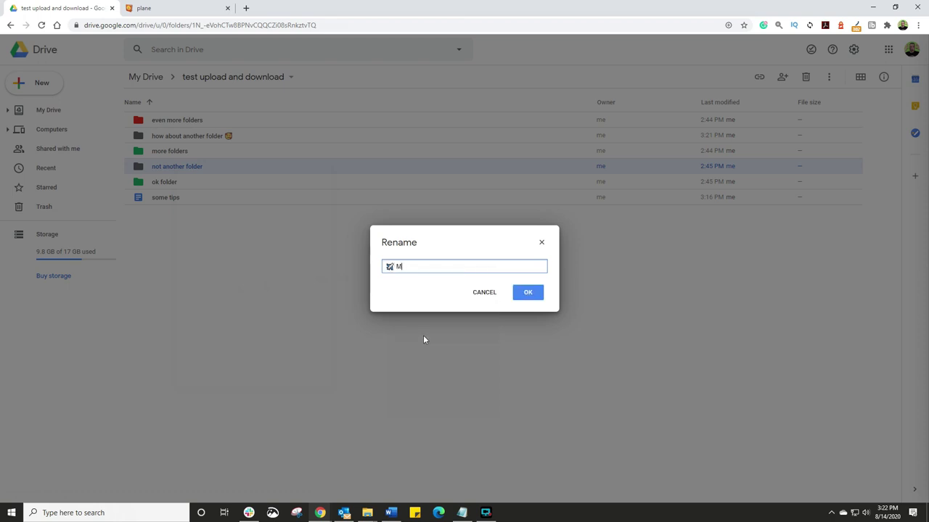
type("flight Details")
left_click(530, 293)
left_click(240, 238)
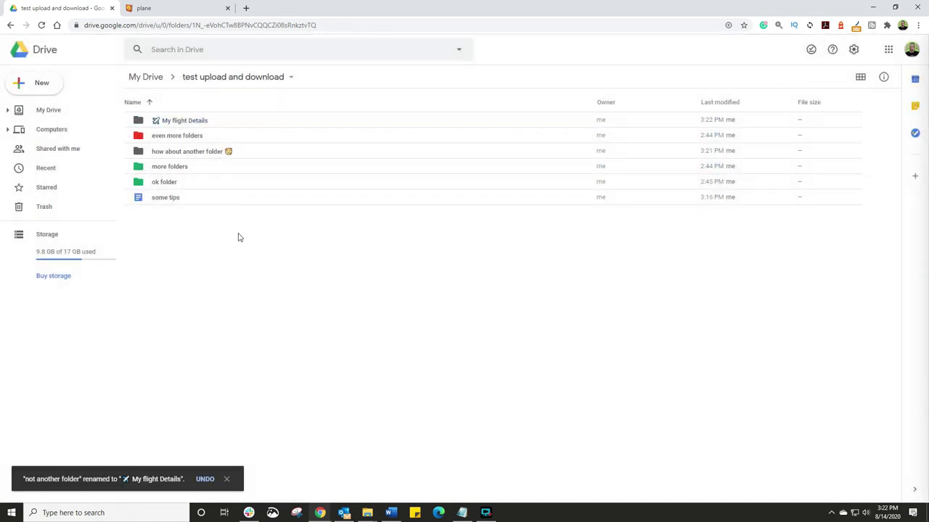